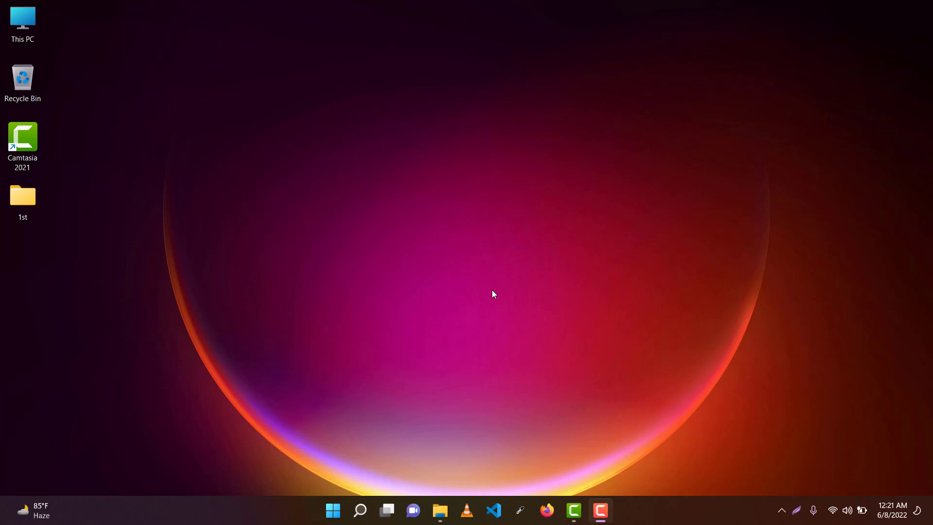
Step: Refresh the desktop twice, then launch Firefox from the taskbar
{"action": "right_click", "coordinate": [247, 99]}
{"action": "left_click", "coordinate": [280, 159]}
{"action": "right_click", "coordinate": [243, 83]}
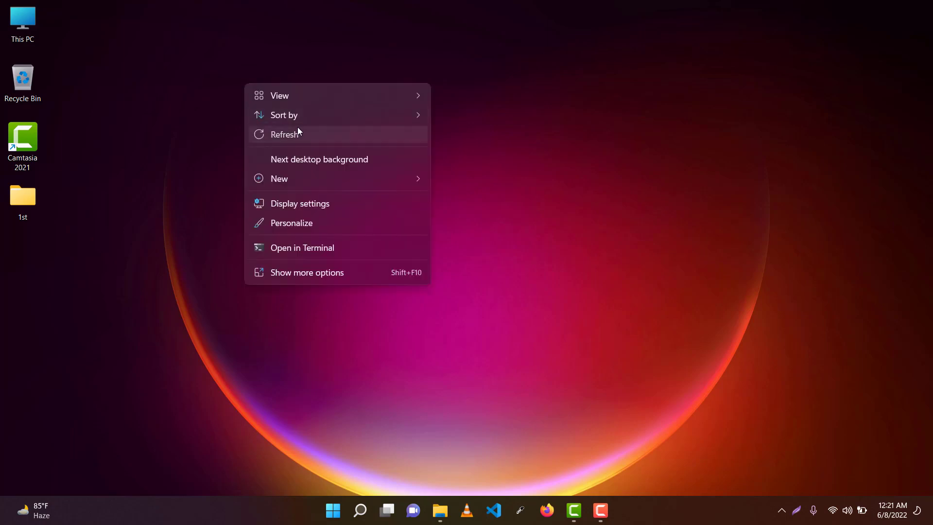
{"action": "left_click", "coordinate": [298, 128]}
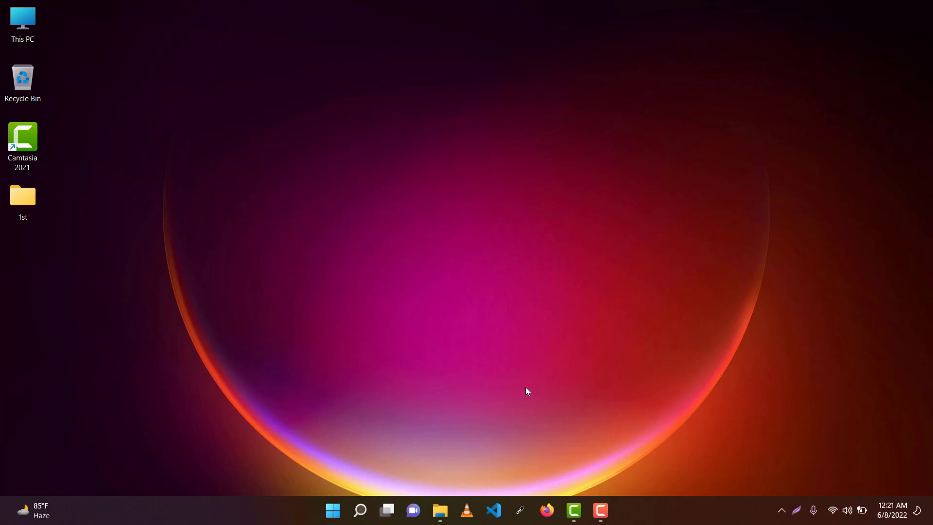
{"action": "left_click", "coordinate": [547, 511]}
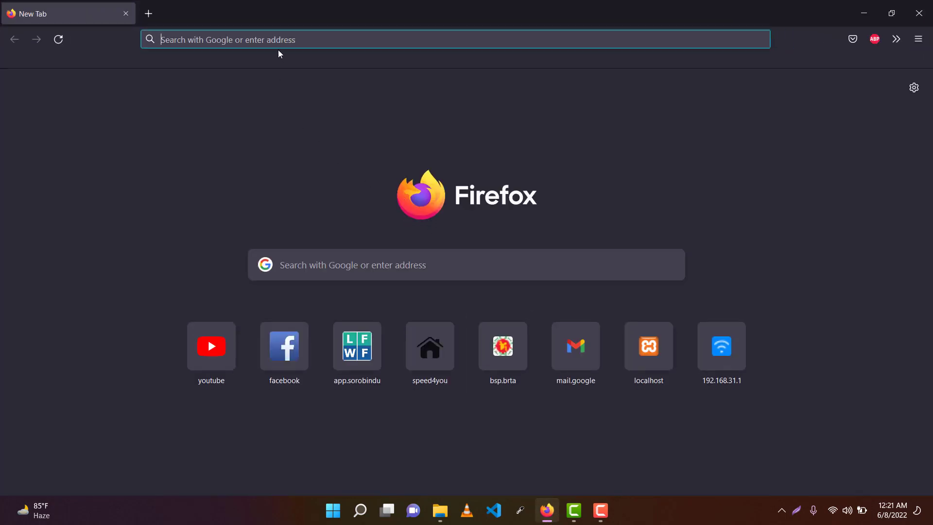
Step: Search Google for 'xampp' and open the Apache Friends XAMPP Installers and Downloads page
{"action": "type", "text": "xampp"}
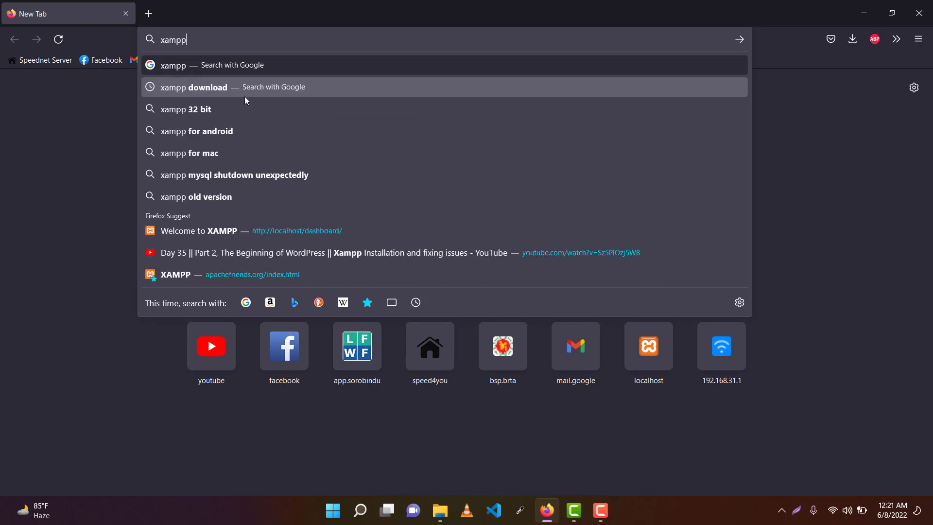
{"action": "key", "text": "Return"}
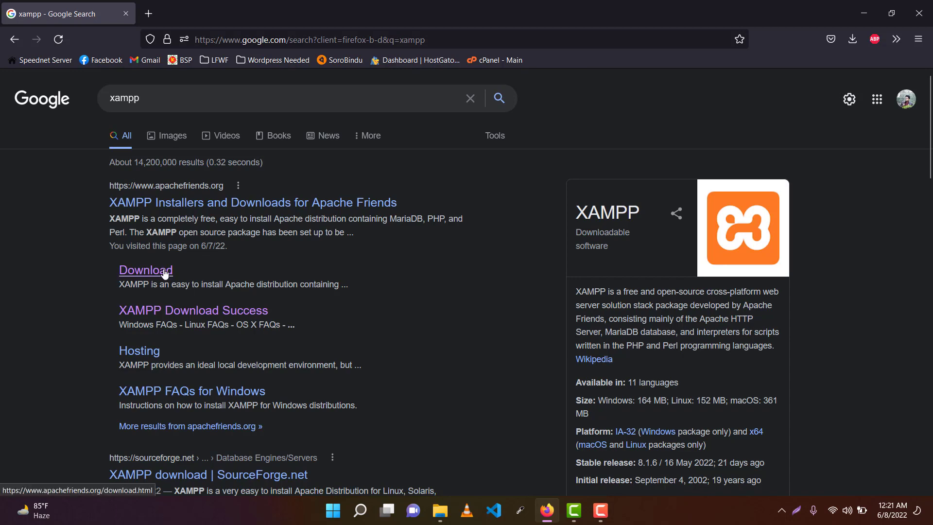
{"action": "left_click", "coordinate": [172, 208]}
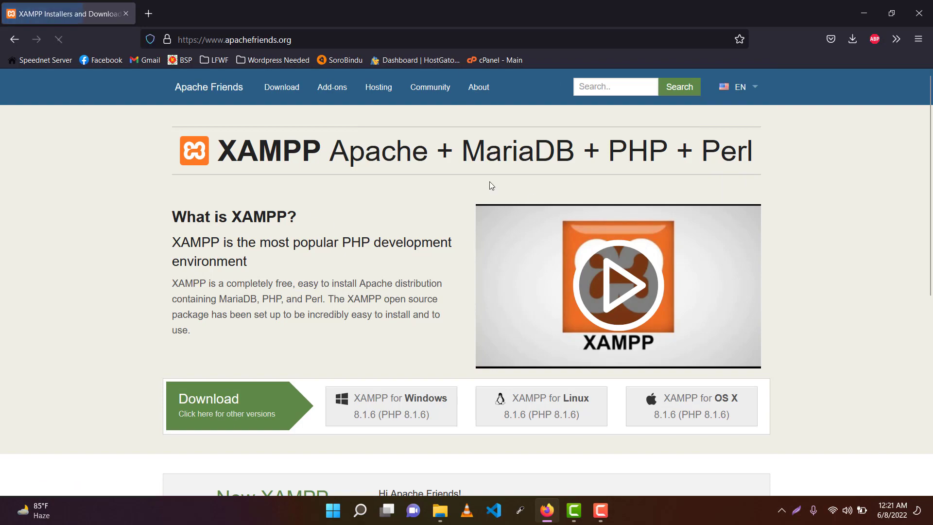
{"action": "scroll", "coordinate": [419, 175], "scroll_direction": "down", "scroll_amount": 4}
{"action": "scroll", "coordinate": [285, 196], "scroll_direction": "up", "scroll_amount": 4}
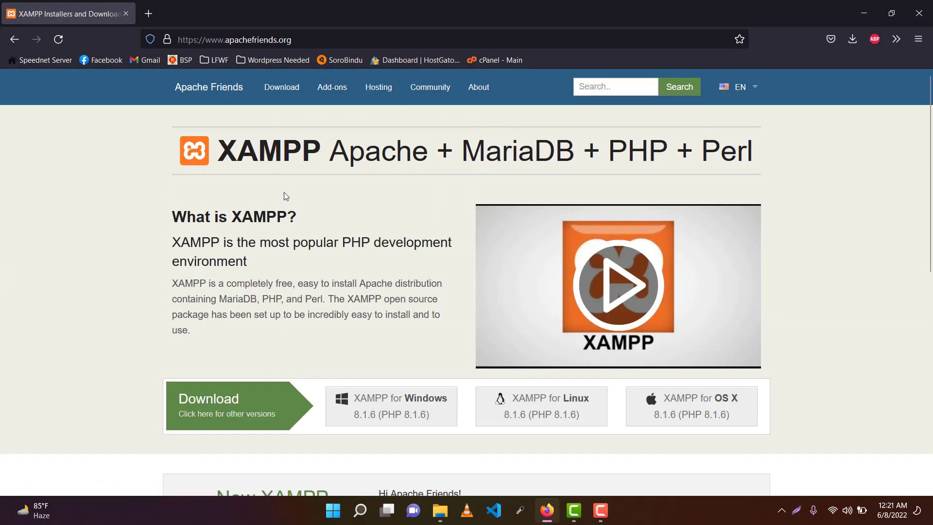
{"action": "scroll", "coordinate": [381, 252], "scroll_direction": "down", "scroll_amount": 4}
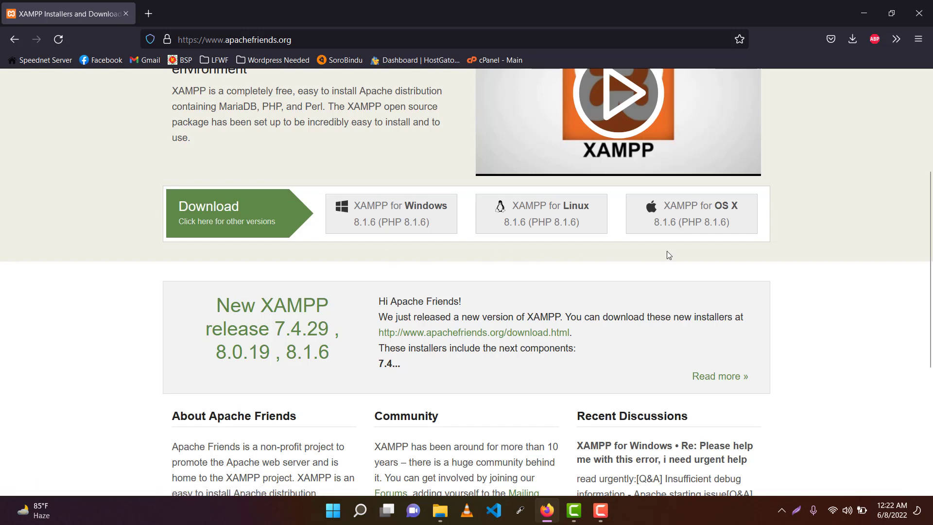
Step: Start the XAMPP for Windows download, cancel it, and minimize Firefox
{"action": "left_click", "coordinate": [375, 209]}
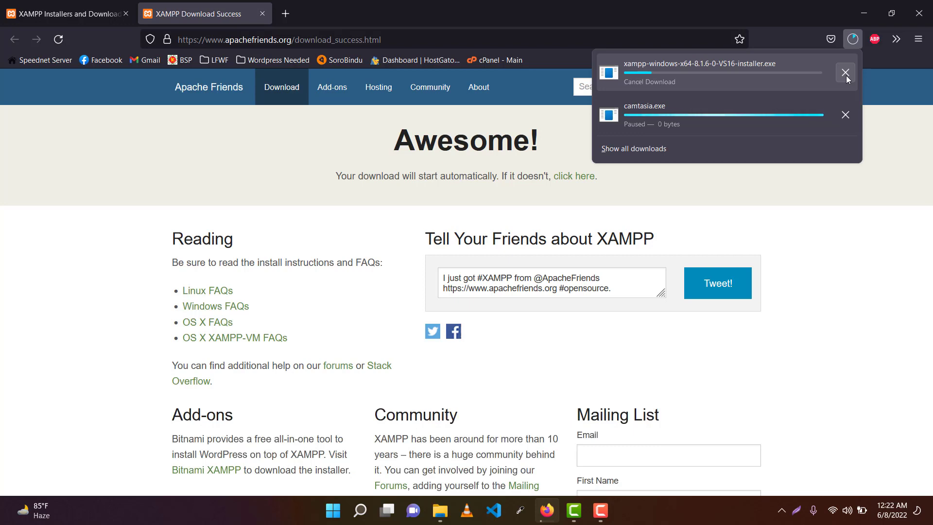
{"action": "left_click", "coordinate": [846, 75]}
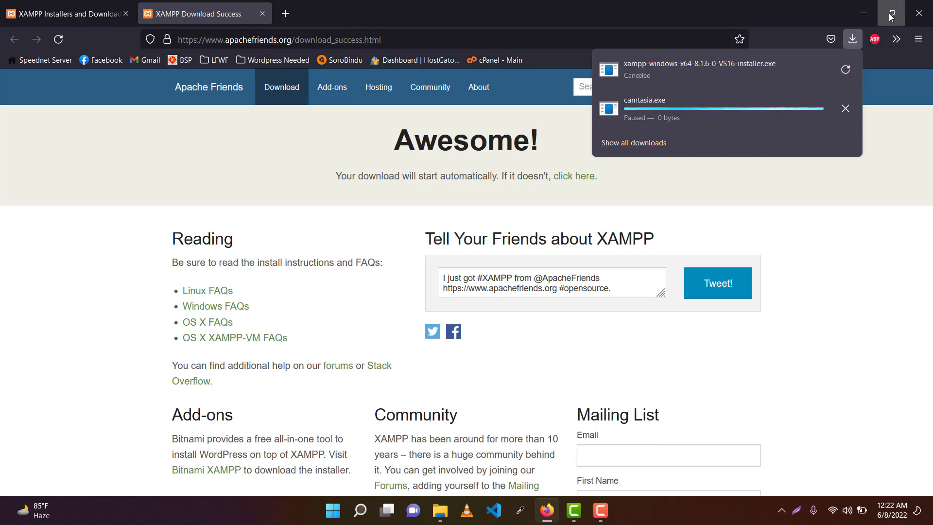
{"action": "left_click", "coordinate": [863, 13]}
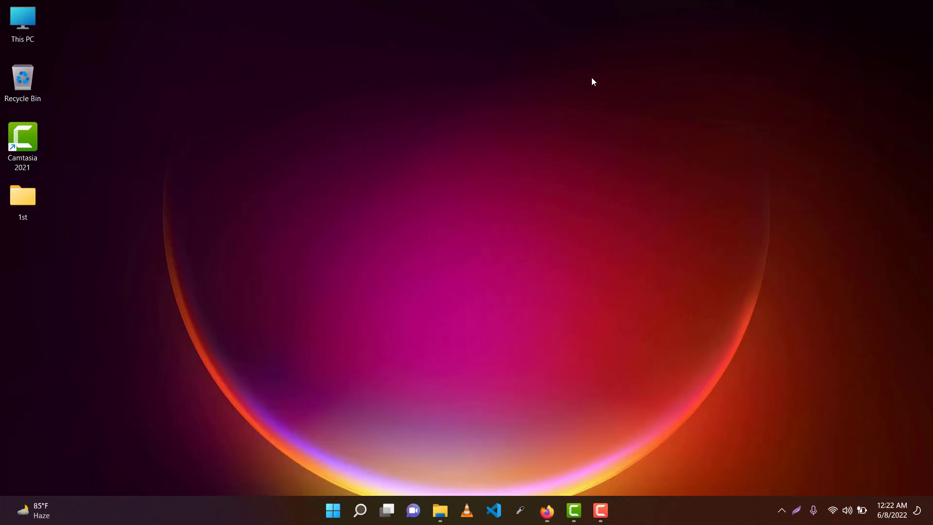
Step: Refresh the desktop and open New Volume (D:) from This PC
{"action": "right_click", "coordinate": [428, 83]}
{"action": "left_click", "coordinate": [478, 131]}
{"action": "double_click", "coordinate": [23, 22]}
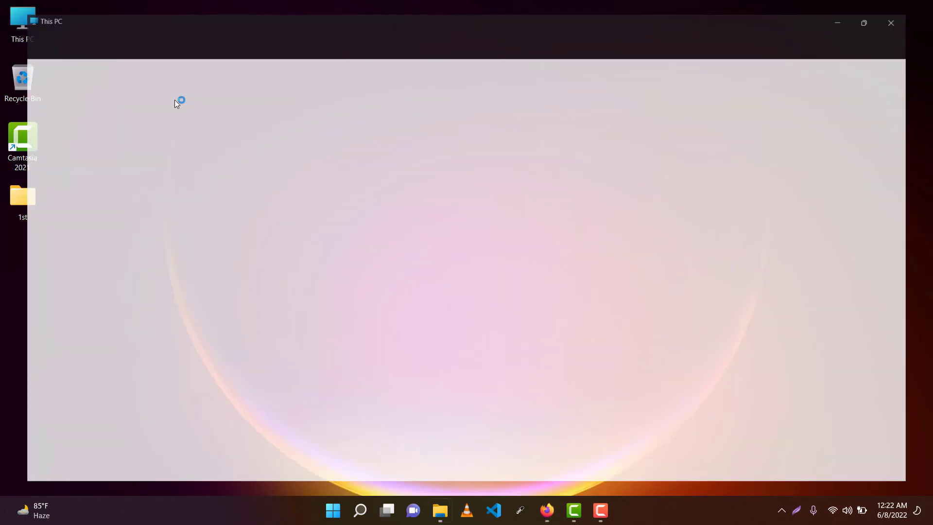
{"action": "double_click", "coordinate": [351, 194]}
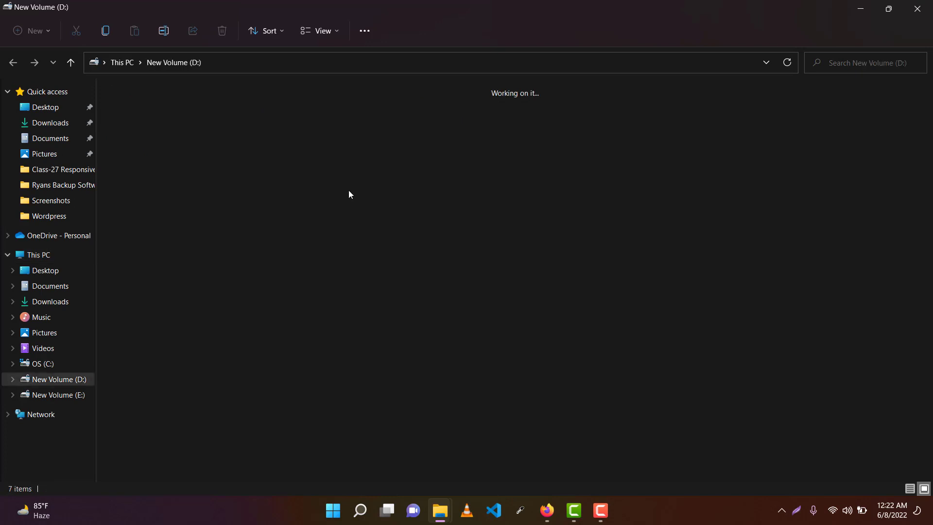
Step: Locate the XAMPP installer in the Ryans Backup Software folder and launch it
{"action": "double_click", "coordinate": [463, 141]}
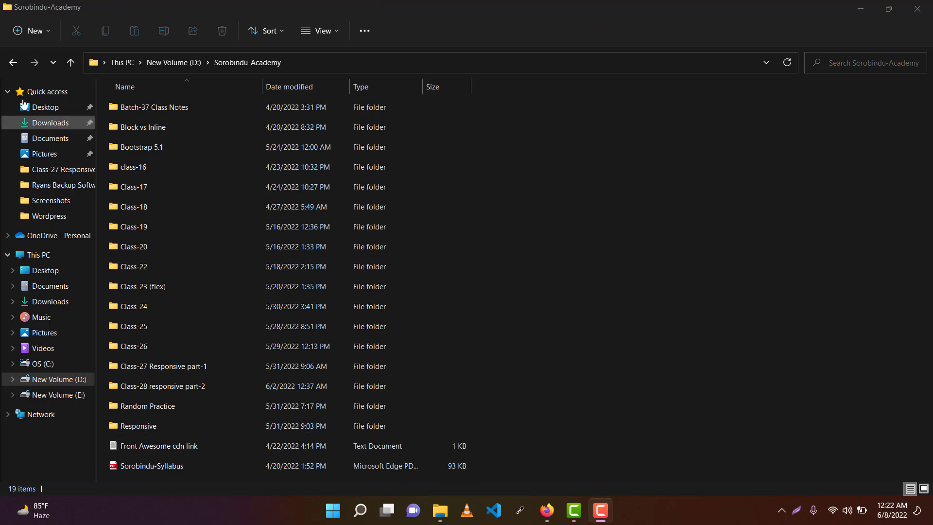
{"action": "left_click", "coordinate": [69, 64]}
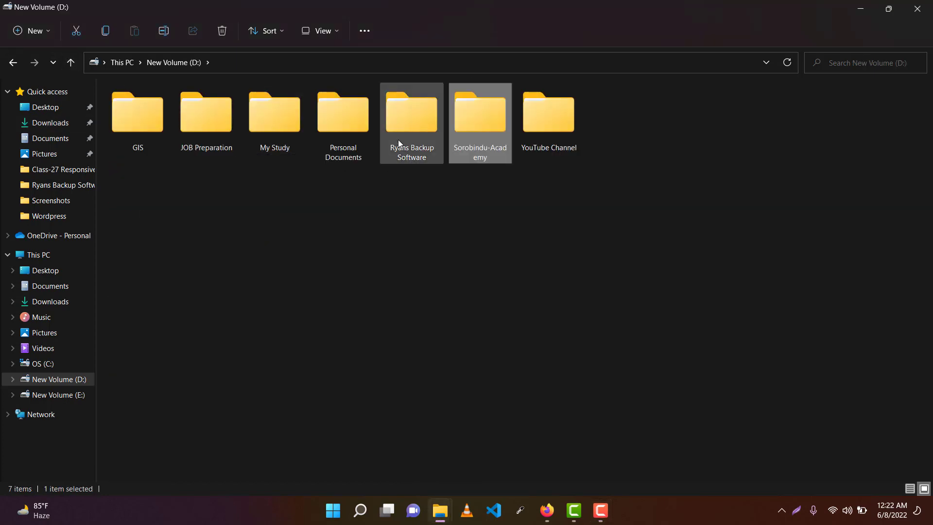
{"action": "double_click", "coordinate": [398, 139]}
{"action": "scroll", "coordinate": [149, 326], "scroll_direction": "down", "scroll_amount": 3}
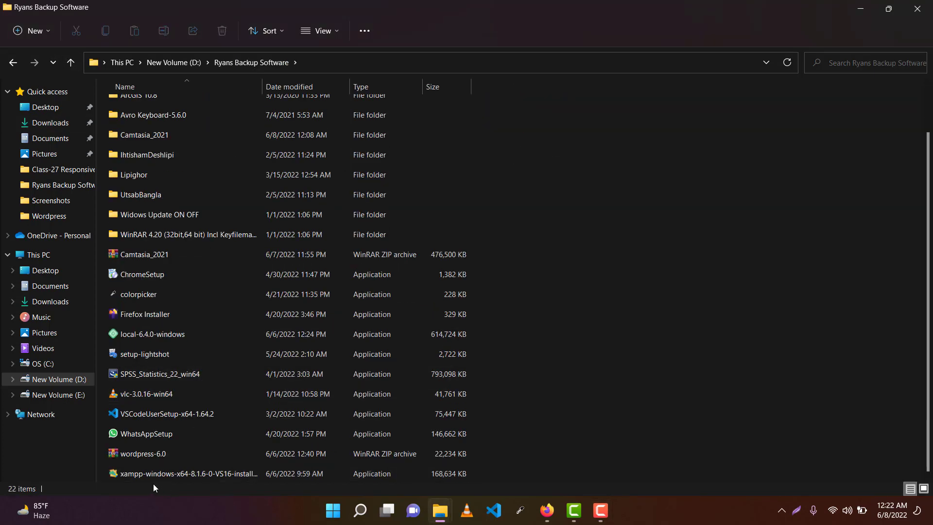
{"action": "left_click", "coordinate": [182, 475]}
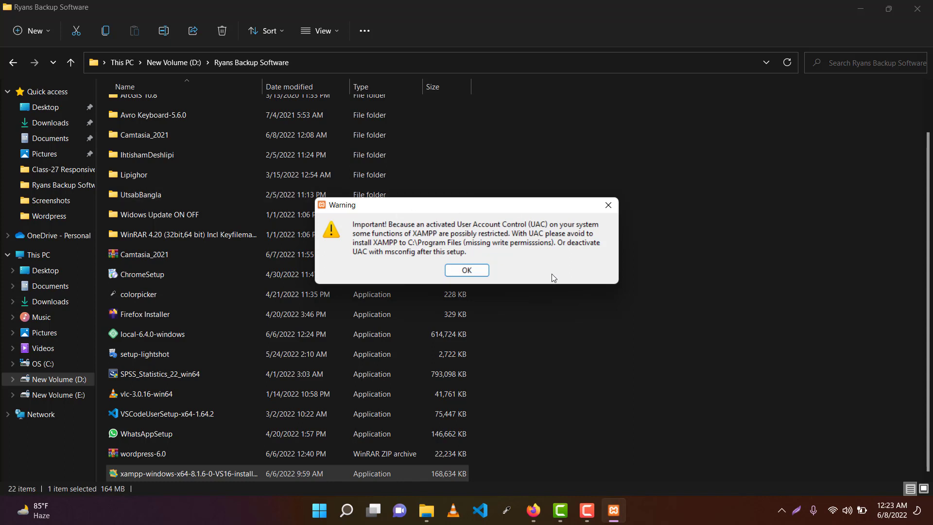
Step: Dismiss the UAC warning and deselect Tomcat, Mercury Mail Server and FileZilla FTP Server
{"action": "left_click", "coordinate": [469, 272]}
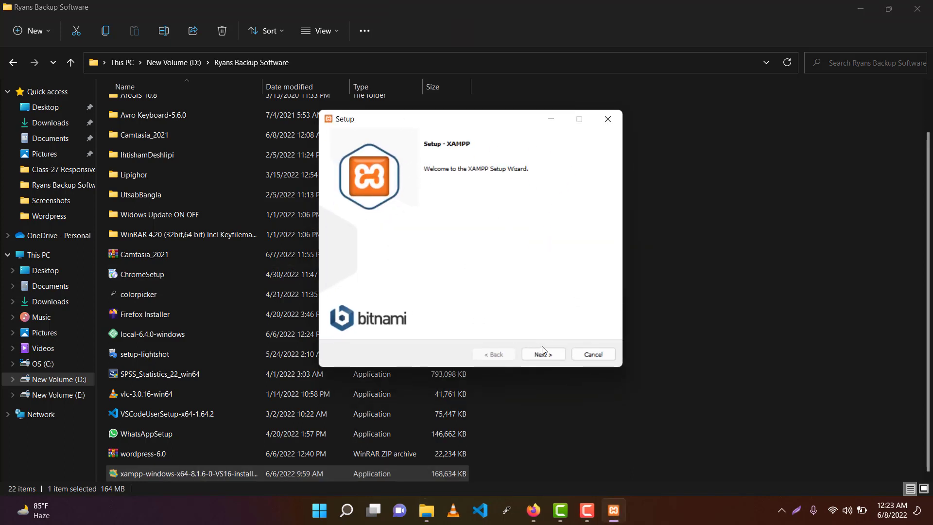
{"action": "left_click", "coordinate": [542, 352]}
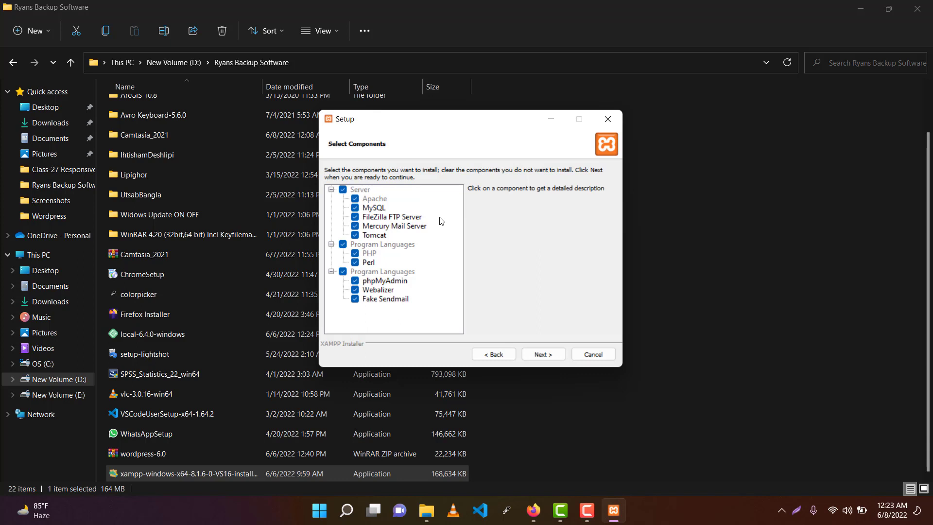
{"action": "left_click", "coordinate": [355, 234]}
{"action": "left_click", "coordinate": [354, 226]}
{"action": "left_click", "coordinate": [356, 218]}
{"action": "left_click", "coordinate": [543, 354]}
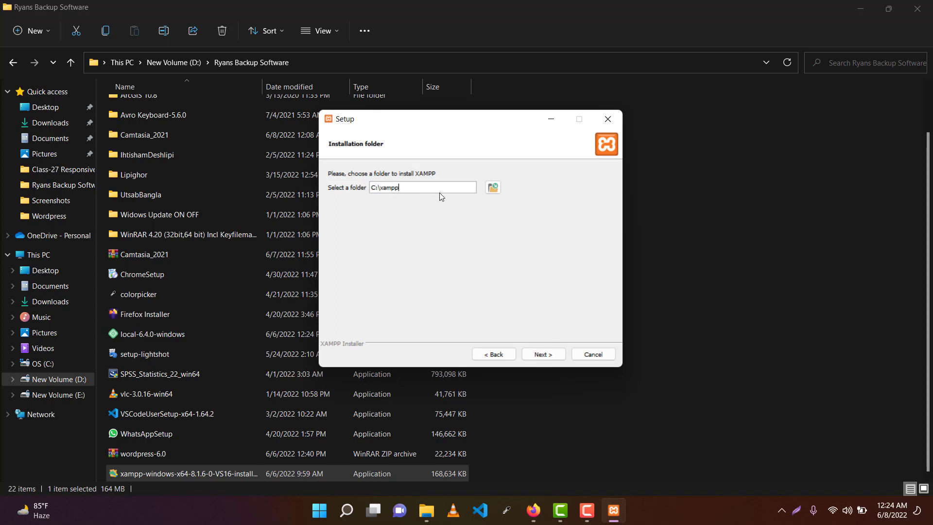
Step: Browse for an installation folder and pick the Xampp folder on New Volume (E:)
{"action": "left_click", "coordinate": [489, 188]}
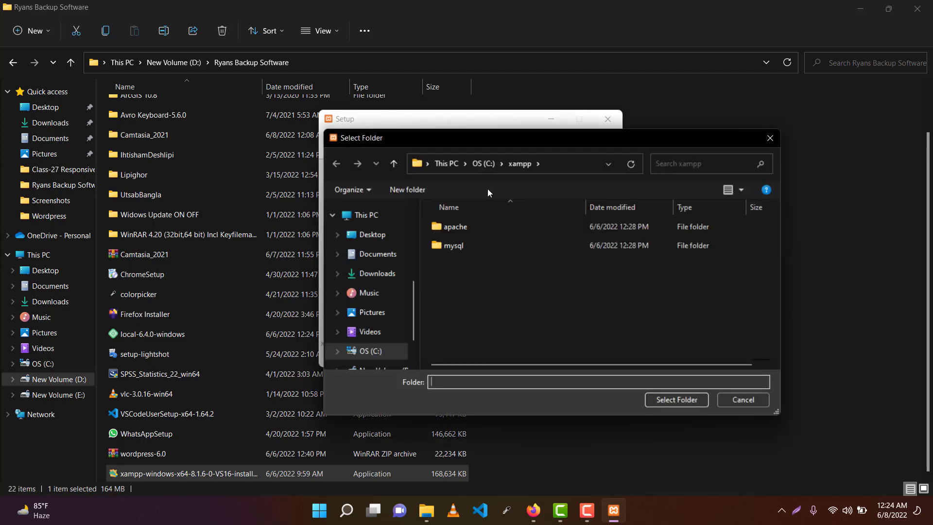
{"action": "scroll", "coordinate": [379, 335], "scroll_direction": "down", "scroll_amount": 3}
{"action": "left_click", "coordinate": [379, 326]}
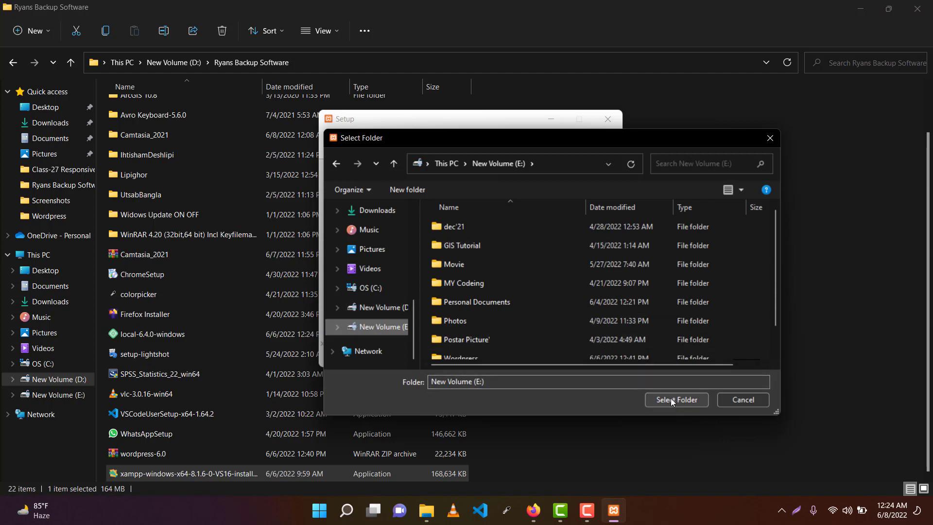
{"action": "scroll", "coordinate": [533, 323], "scroll_direction": "down", "scroll_amount": 2}
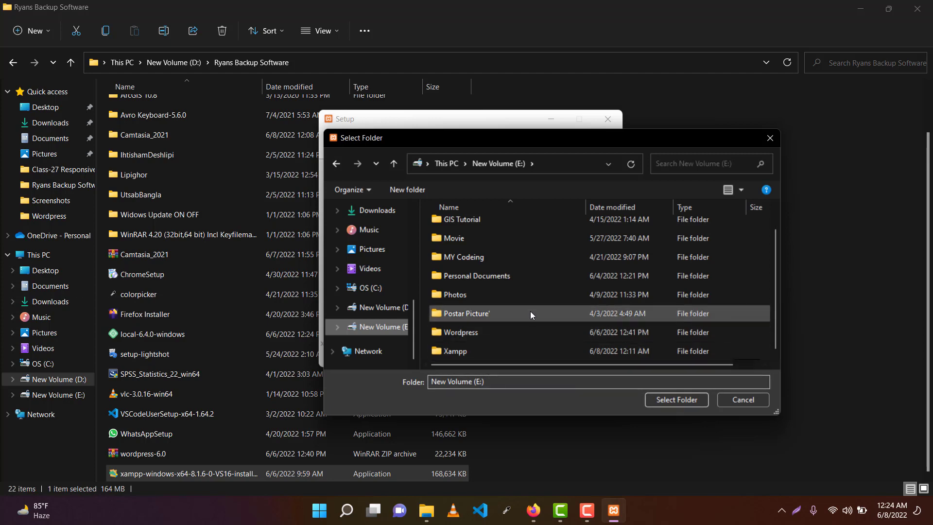
{"action": "scroll", "coordinate": [528, 320], "scroll_direction": "up", "scroll_amount": 2}
{"action": "scroll", "coordinate": [521, 344], "scroll_direction": "down", "scroll_amount": 2}
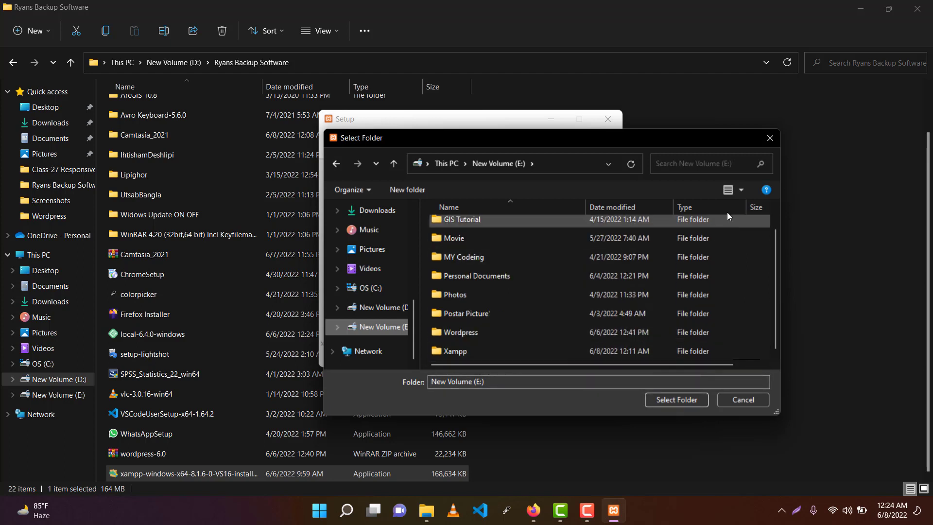
{"action": "left_click", "coordinate": [490, 355]}
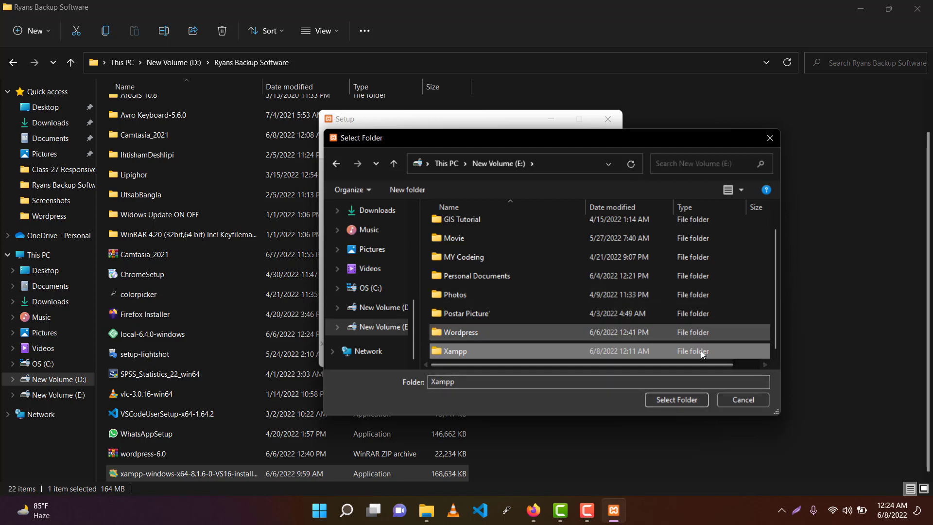
Step: Create a new folder named 'Xampp new' on E: and select it as the install location
{"action": "right_click", "coordinate": [741, 262]}
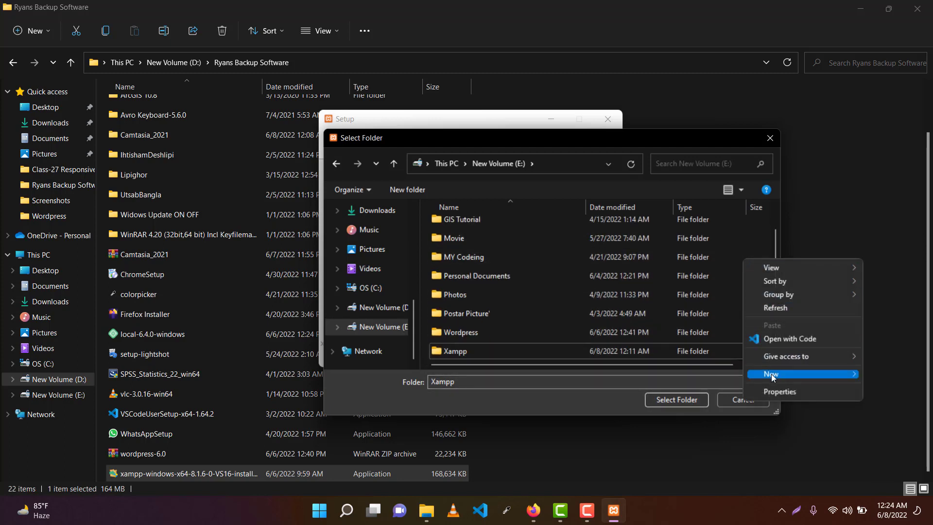
{"action": "mouse_move", "coordinate": [772, 375]}
{"action": "left_click", "coordinate": [593, 207]}
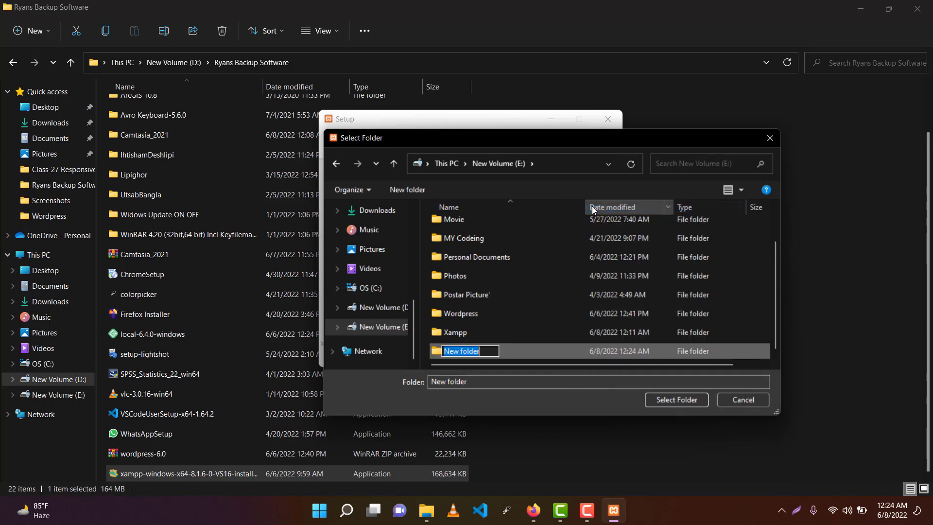
{"action": "type", "text": "Xampp"}
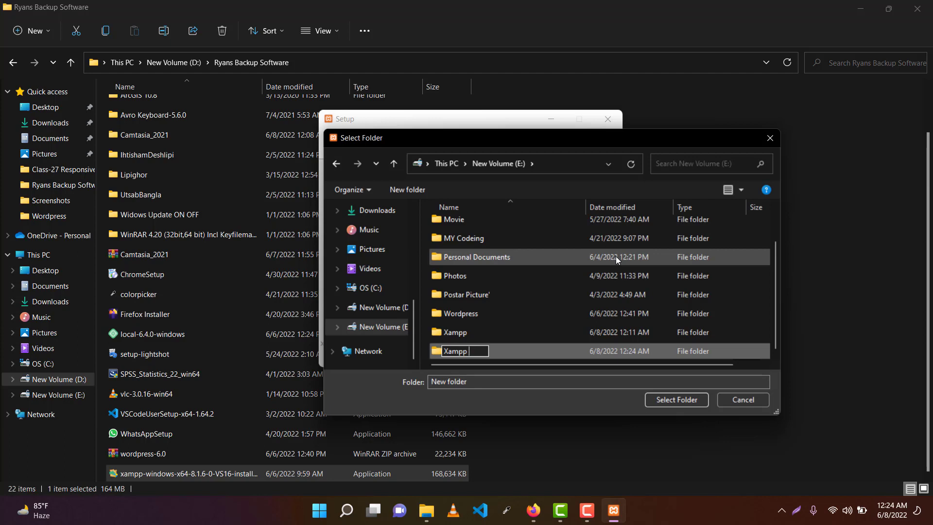
{"action": "type", "text": " new"}
{"action": "key", "text": "Return"}
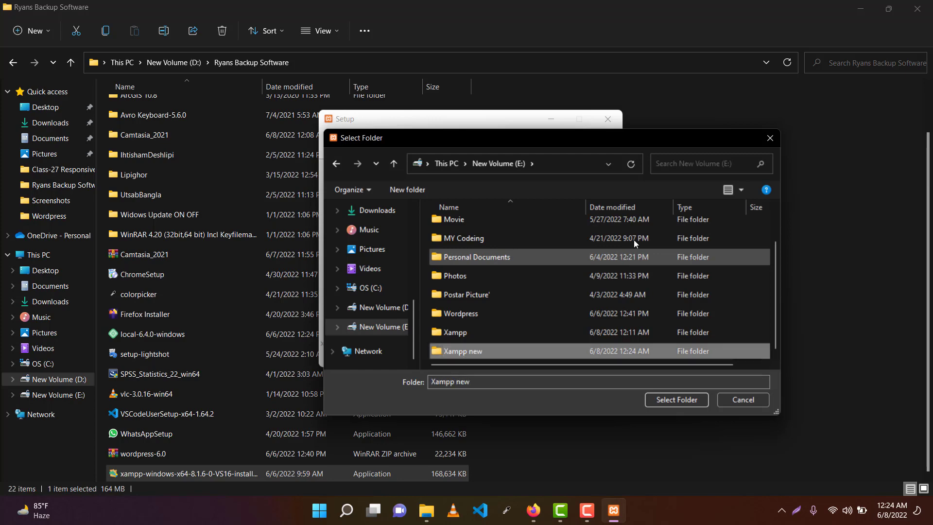
{"action": "left_click", "coordinate": [680, 404]}
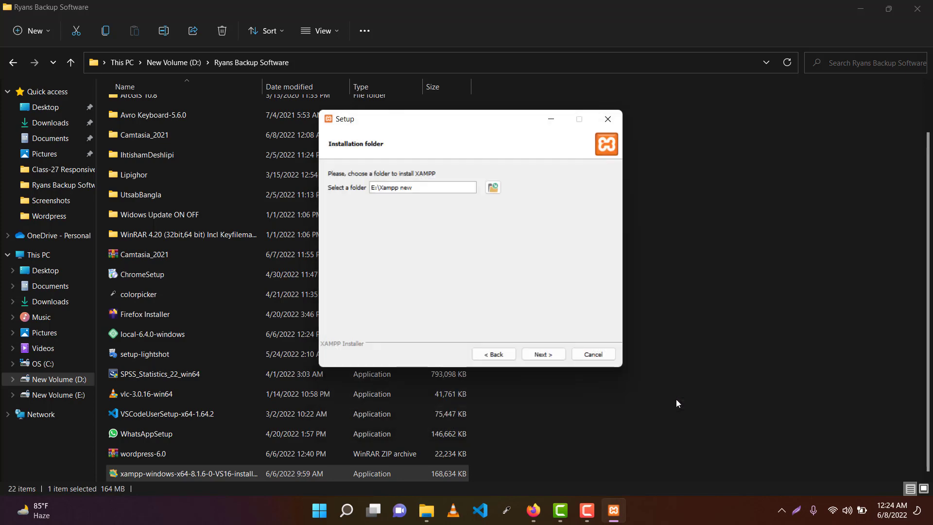
Step: Keep English, uncheck 'Learn more about Bitnami for XAMPP', and start the installation
{"action": "left_click", "coordinate": [543, 355]}
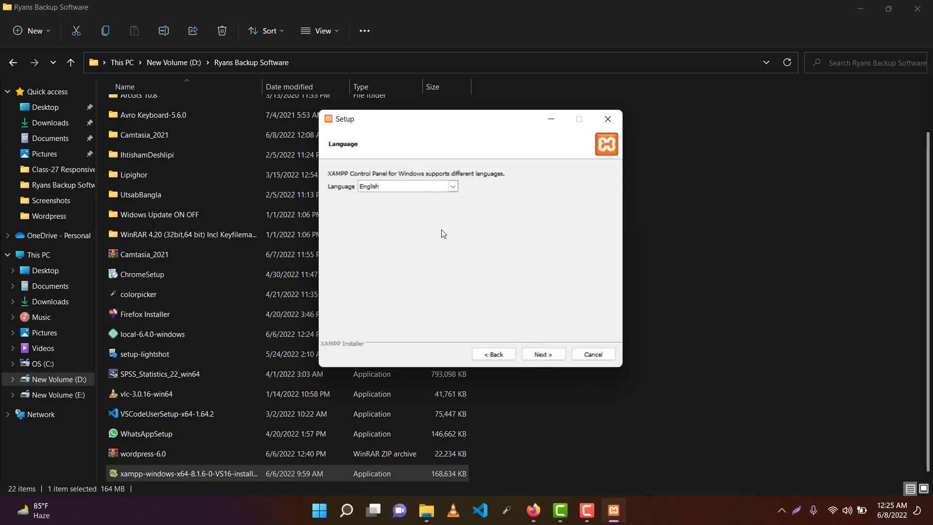
{"action": "left_click", "coordinate": [544, 355]}
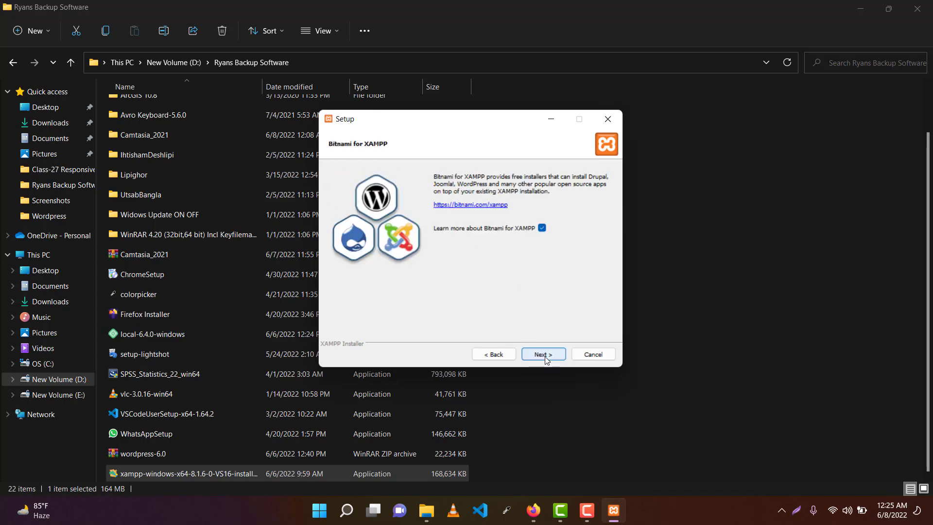
{"action": "left_click", "coordinate": [542, 229]}
{"action": "left_click", "coordinate": [543, 353]}
{"action": "left_click", "coordinate": [543, 353]}
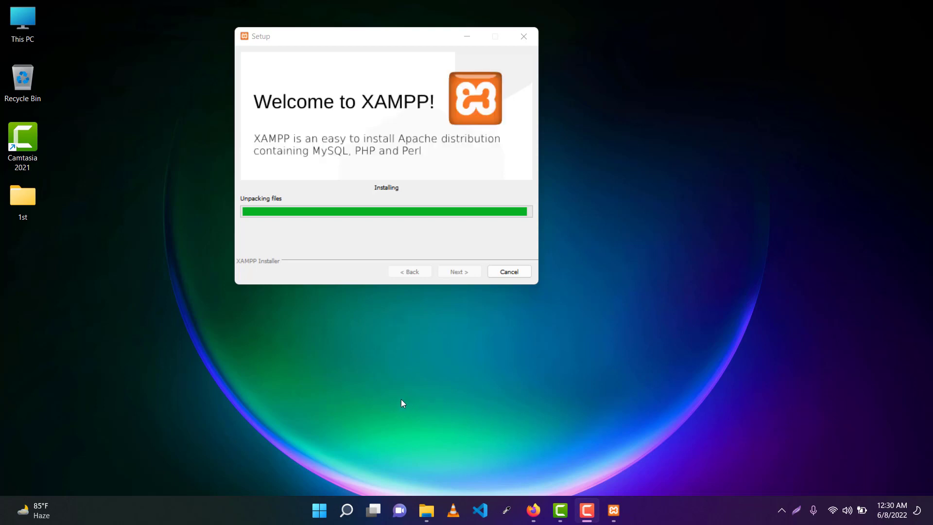
Step: Refresh the desktop several times while the XAMPP installation progresses
{"action": "right_click", "coordinate": [659, 137]}
{"action": "left_click", "coordinate": [706, 188]}
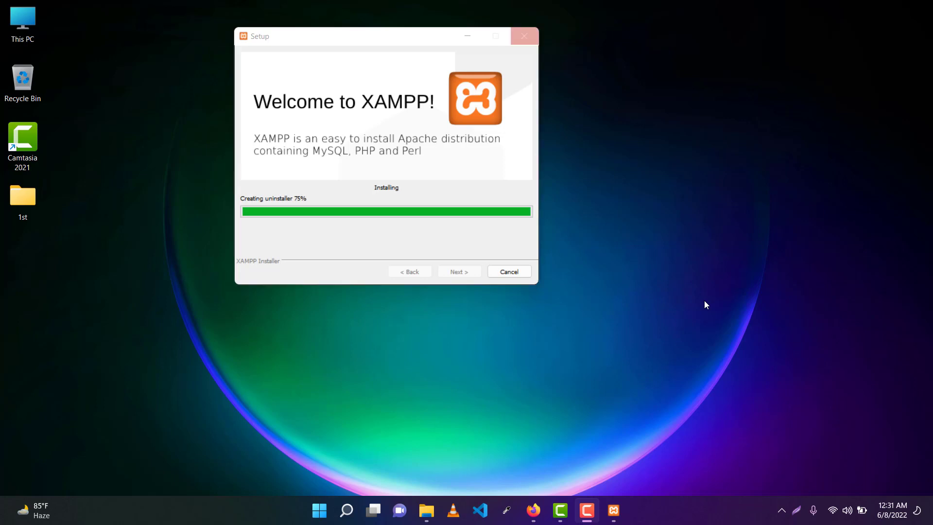
{"action": "right_click", "coordinate": [698, 212]}
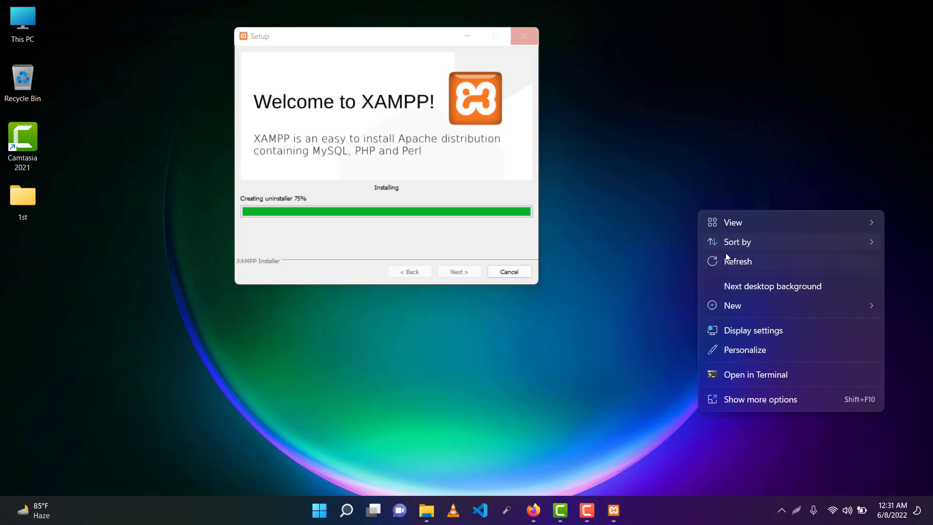
{"action": "left_click", "coordinate": [730, 260]}
{"action": "right_click", "coordinate": [674, 214]}
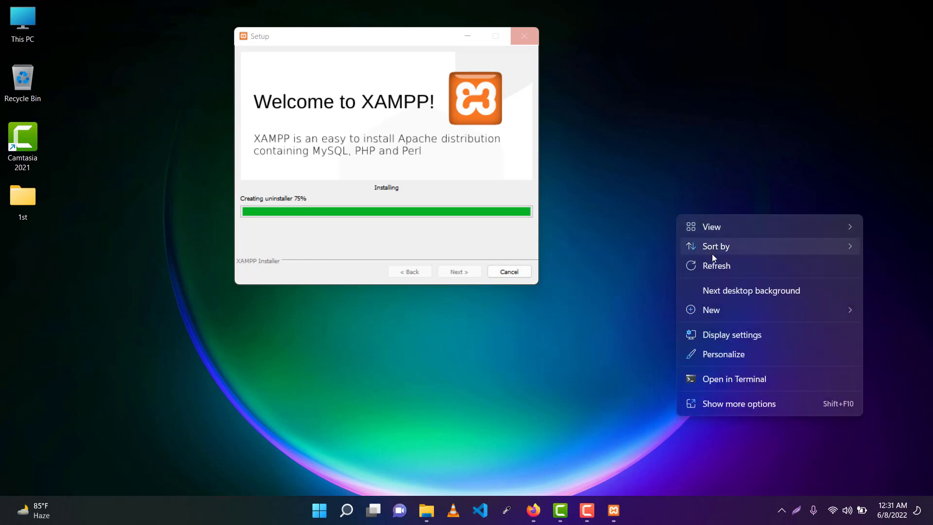
{"action": "left_click", "coordinate": [719, 264]}
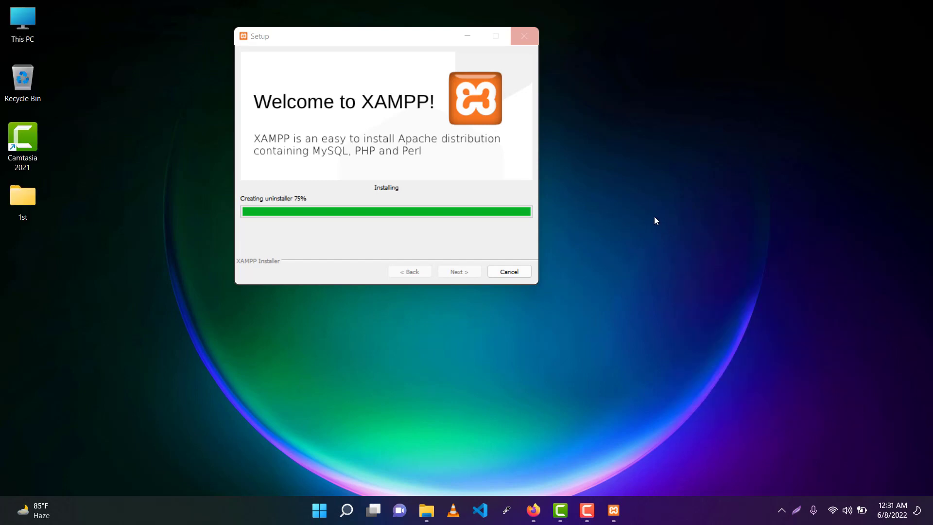
Step: Run the pre-filled tree command from the Windows Run prompt, then refresh the desktop
{"action": "key", "text": "super+r"}
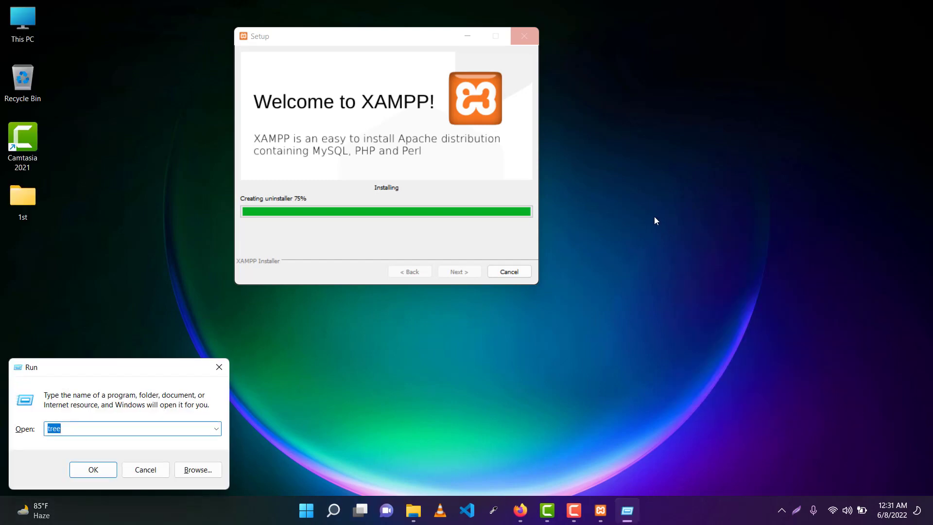
{"action": "key", "text": "Return"}
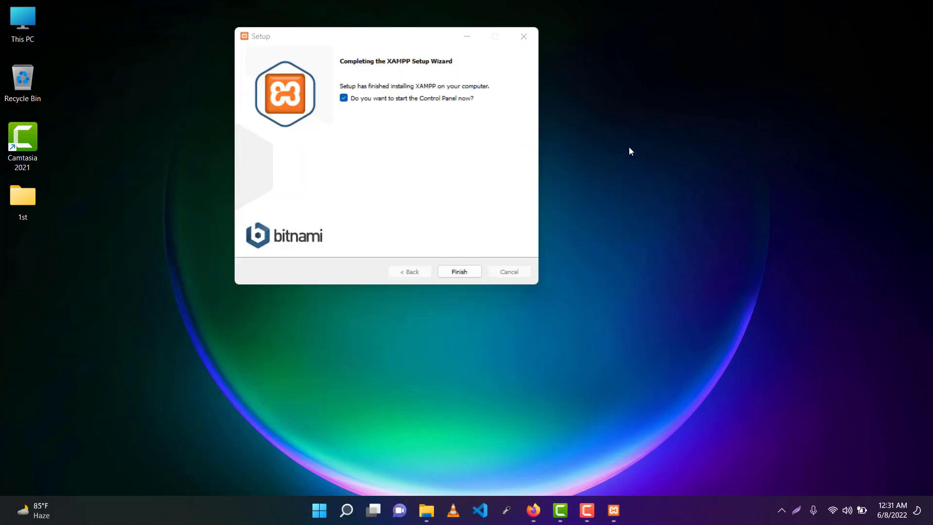
{"action": "right_click", "coordinate": [630, 148]}
{"action": "left_click", "coordinate": [681, 197]}
Step: Finish setup, move the XAMPP Control Panel off the desktop icons, and start Apache
{"action": "left_click", "coordinate": [455, 272]}
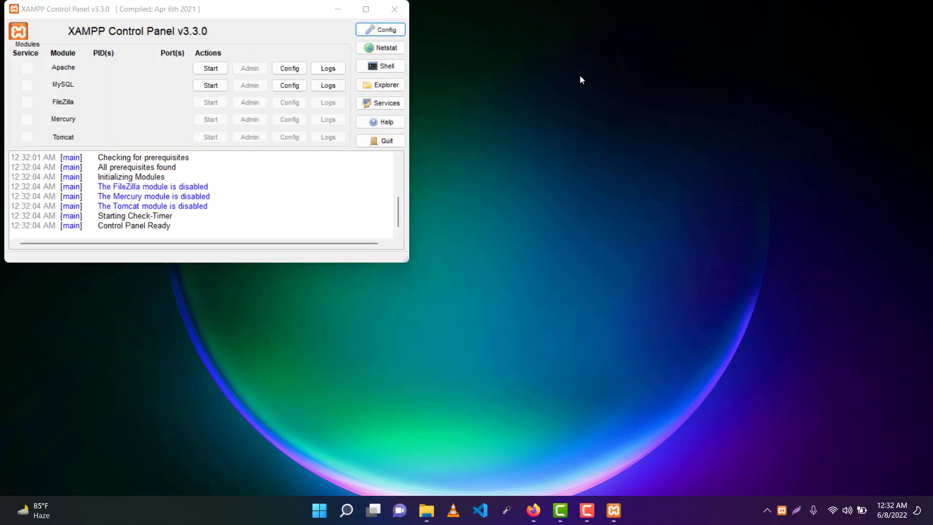
{"action": "right_click", "coordinate": [579, 76]}
{"action": "left_click", "coordinate": [623, 127]}
{"action": "left_click_drag", "start_coordinate": [212, 19], "coordinate": [330, 41]}
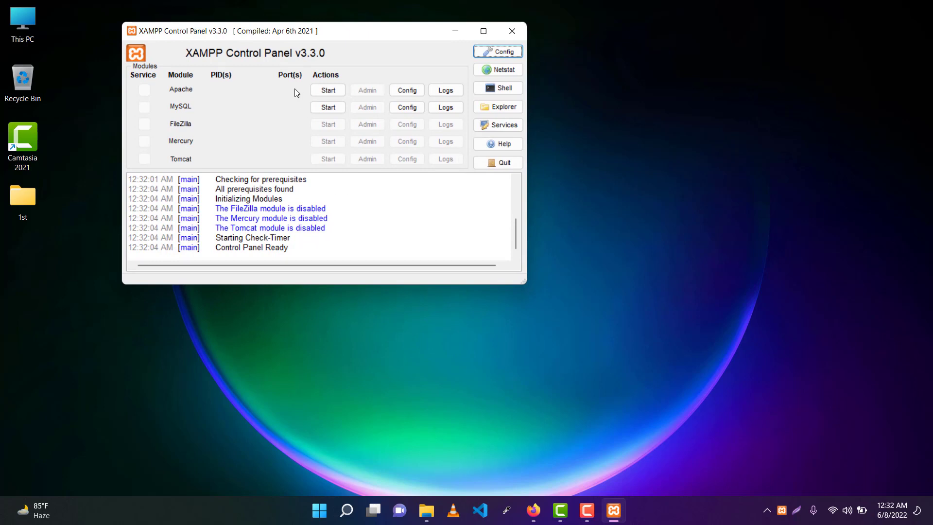
{"action": "left_click_drag", "start_coordinate": [365, 45], "coordinate": [395, 50]}
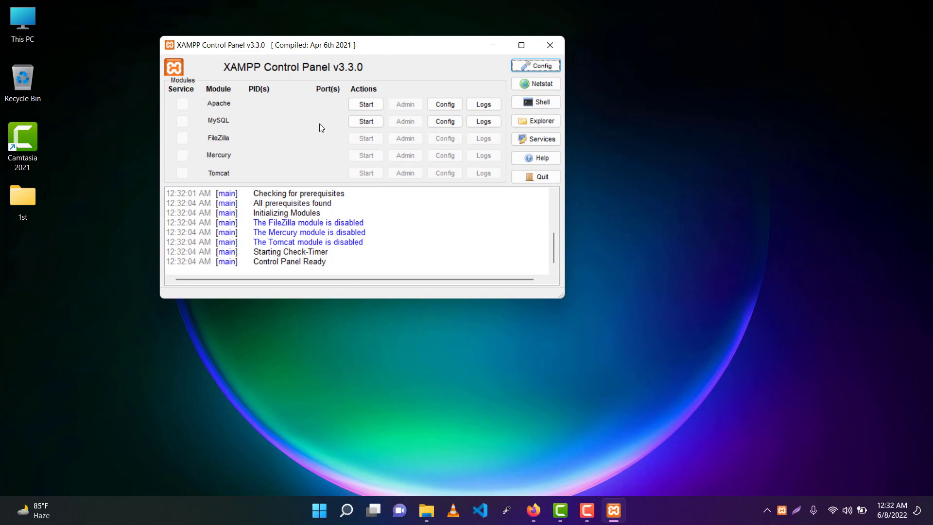
{"action": "left_click", "coordinate": [364, 105]}
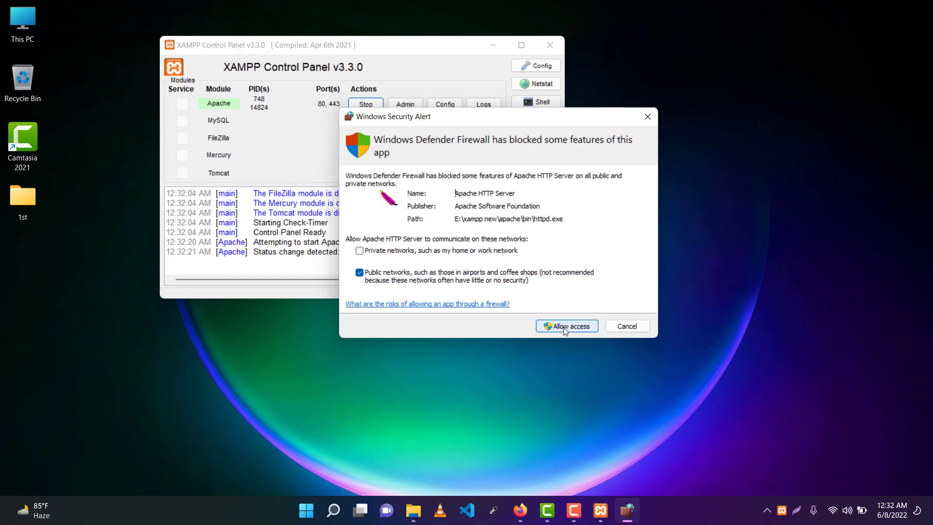
Step: Allow Apache through the firewall, then start MySQL and allow it through as well
{"action": "left_click", "coordinate": [563, 328]}
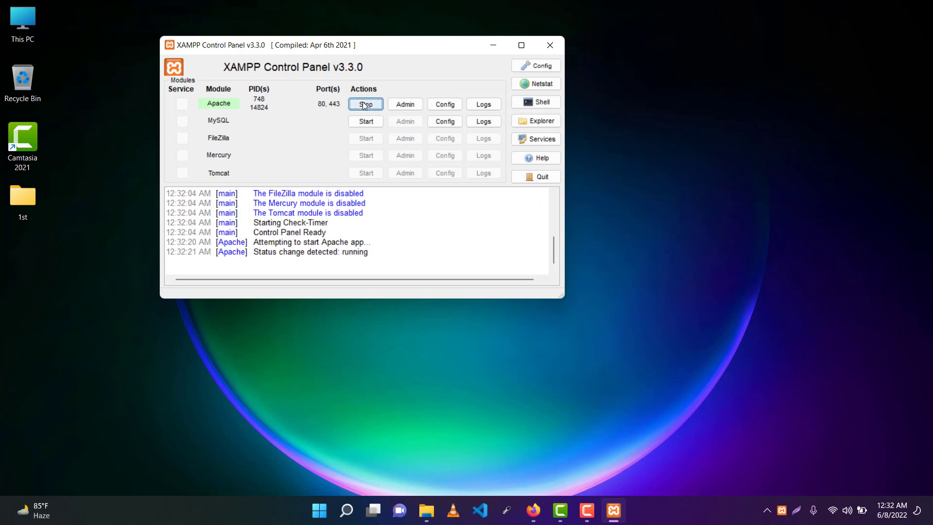
{"action": "left_click", "coordinate": [366, 122]}
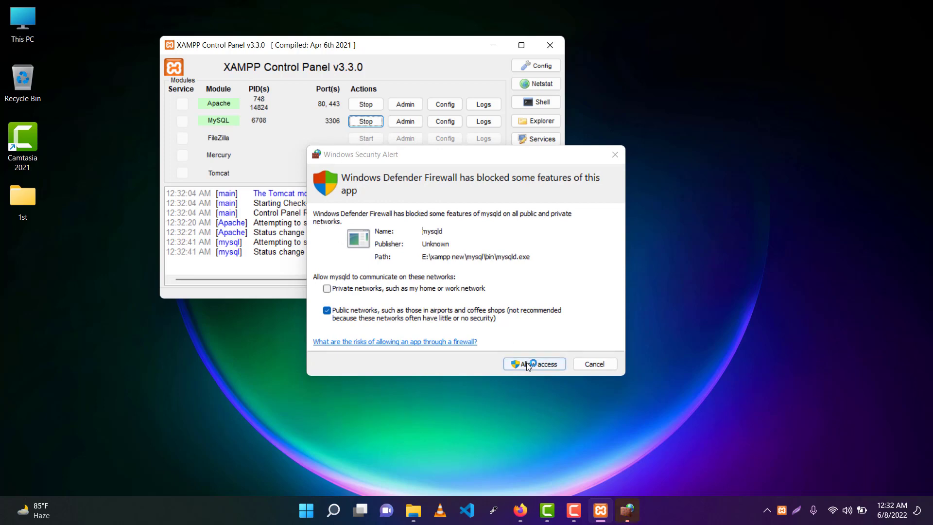
{"action": "left_click", "coordinate": [528, 364]}
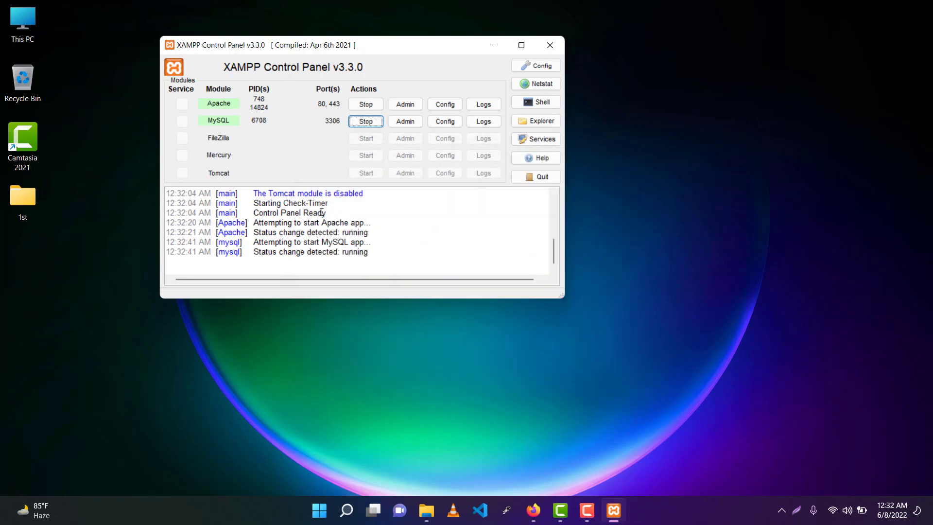
{"action": "scroll", "coordinate": [407, 225], "scroll_direction": "up", "scroll_amount": 7}
{"action": "scroll", "coordinate": [408, 219], "scroll_direction": "down", "scroll_amount": 6}
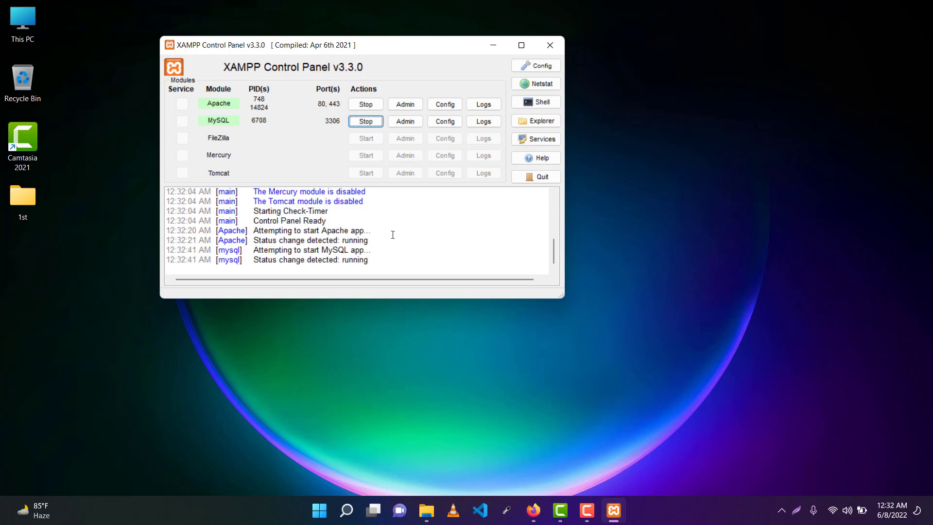
{"action": "scroll", "coordinate": [393, 235], "scroll_direction": "up", "scroll_amount": 10}
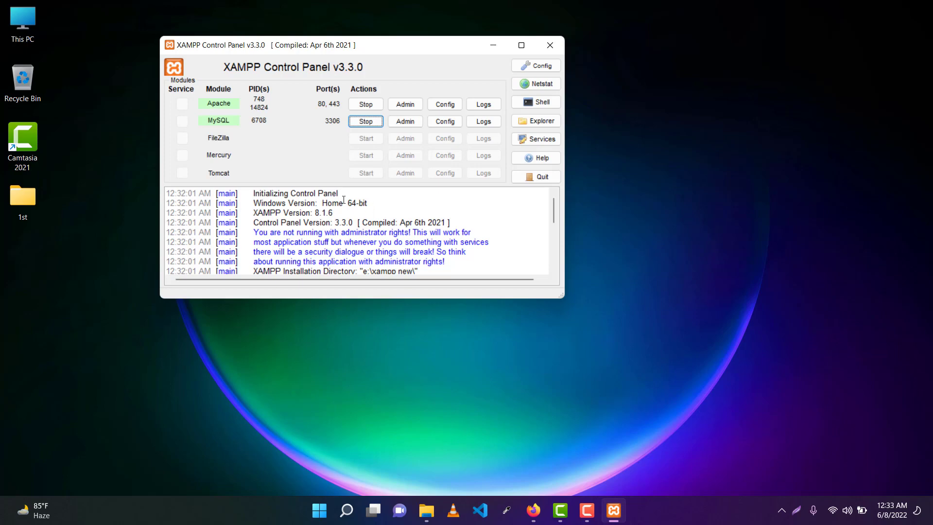
{"action": "scroll", "coordinate": [406, 217], "scroll_direction": "down", "scroll_amount": 10}
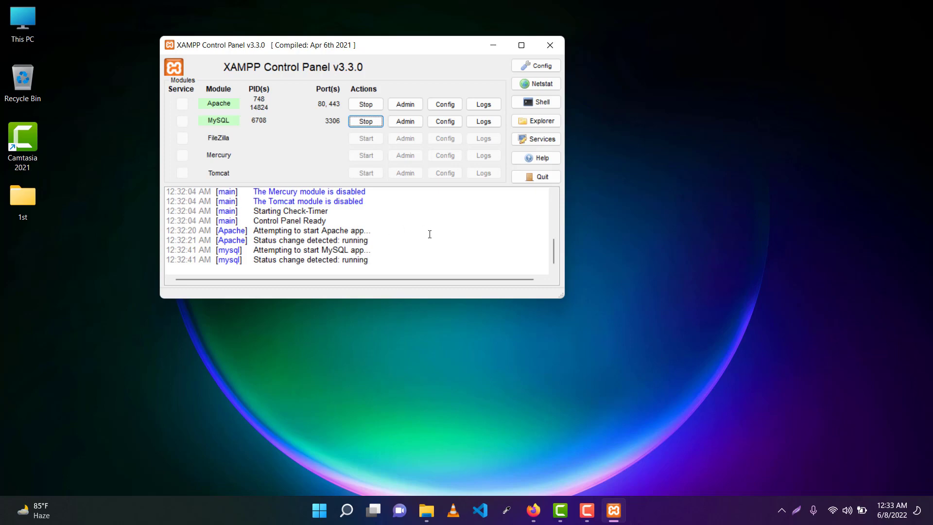
Step: Resize and shift the Control Panel window left, then refresh the desktop
{"action": "left_click_drag", "start_coordinate": [282, 39], "coordinate": [241, 34]}
{"action": "left_click_drag", "start_coordinate": [307, 48], "coordinate": [246, 47]}
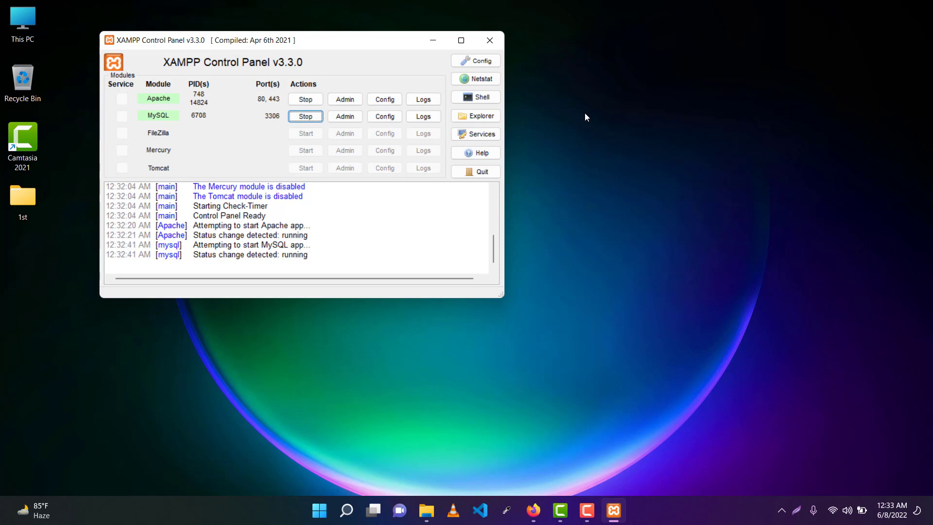
{"action": "right_click", "coordinate": [586, 88]}
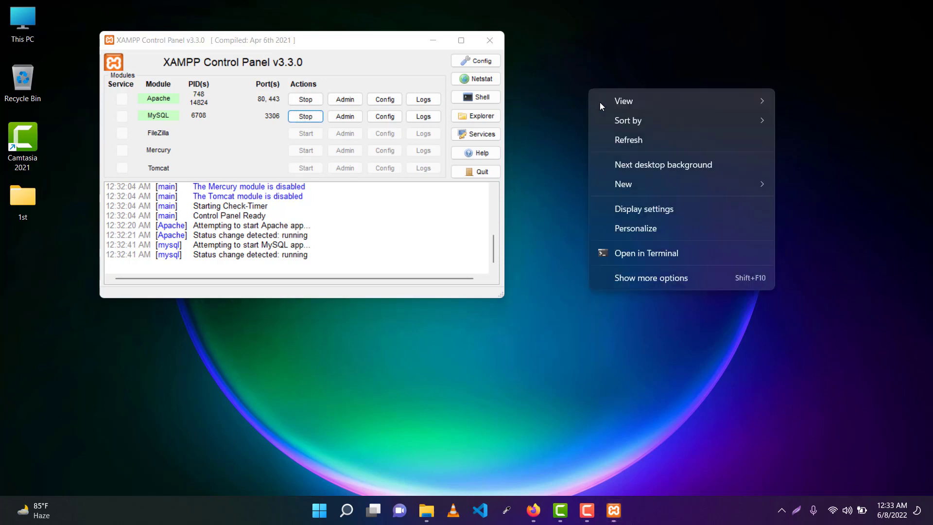
{"action": "left_click", "coordinate": [632, 139]}
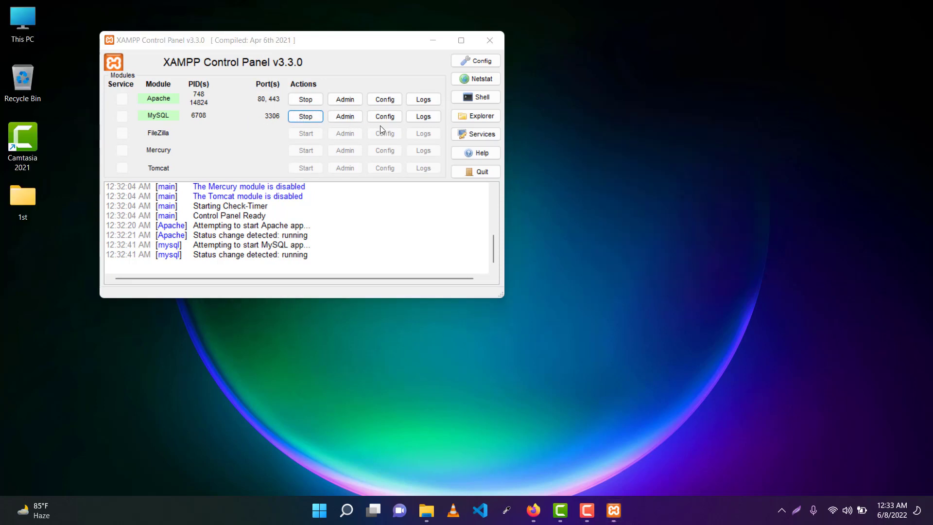
Step: Launch phpMyAdmin from the XAMPP Control Panel and open an empty browser tab
{"action": "left_click", "coordinate": [343, 117]}
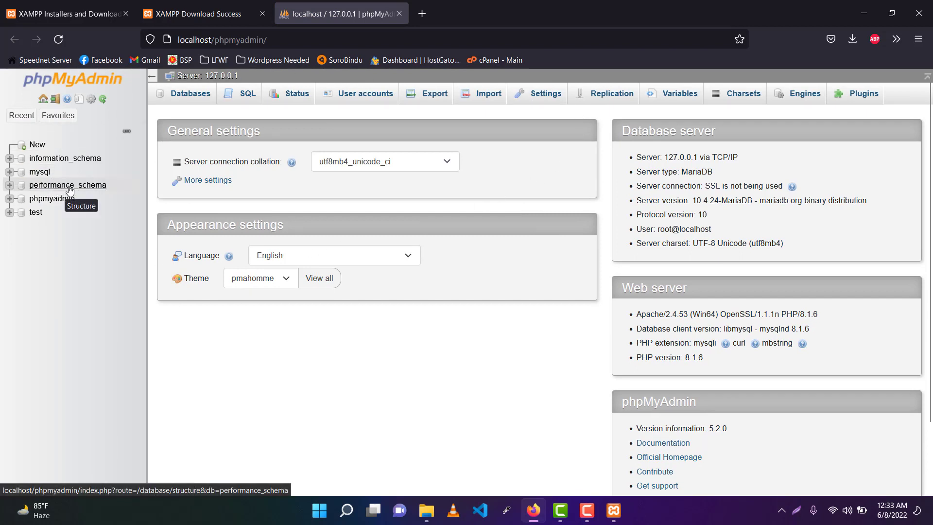
{"action": "left_click", "coordinate": [422, 14]}
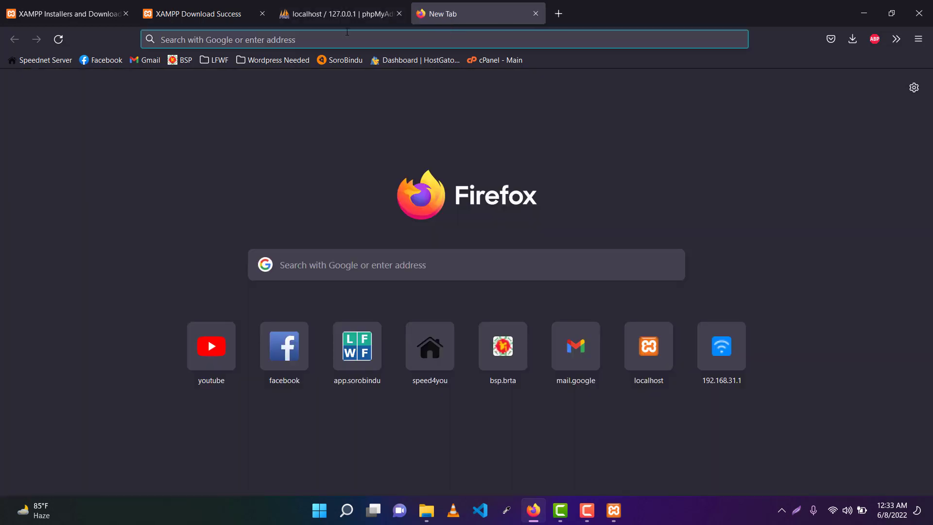
{"action": "left_click", "coordinate": [379, 13]}
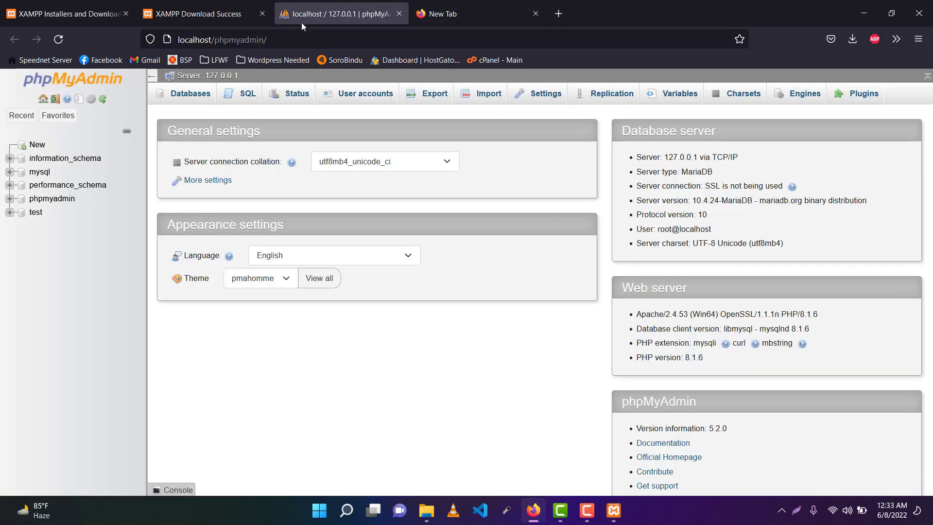
{"action": "left_click", "coordinate": [444, 13]}
Step: Load localhost/phpmyadmin/ in the new tab and close the duplicate phpMyAdmin tab
{"action": "type", "text": "lo"}
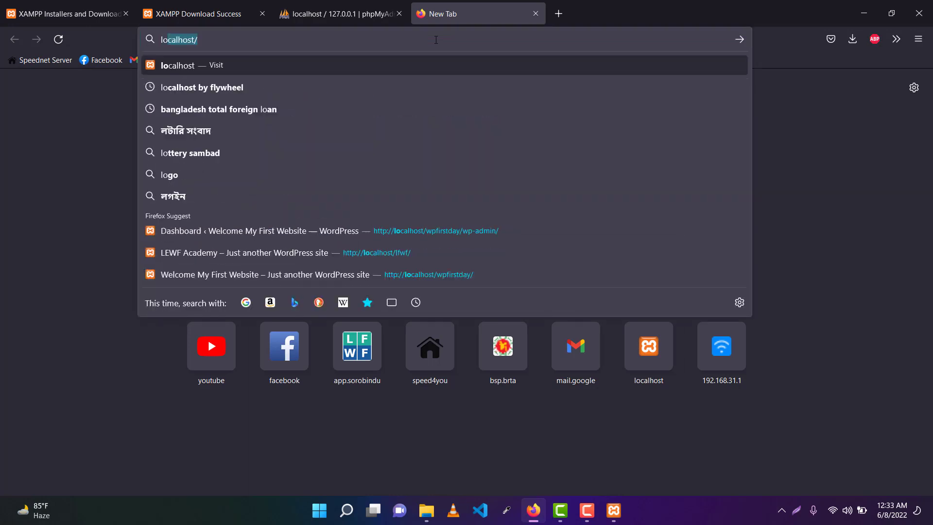
{"action": "key", "text": "Right"}
{"action": "type", "text": "php"}
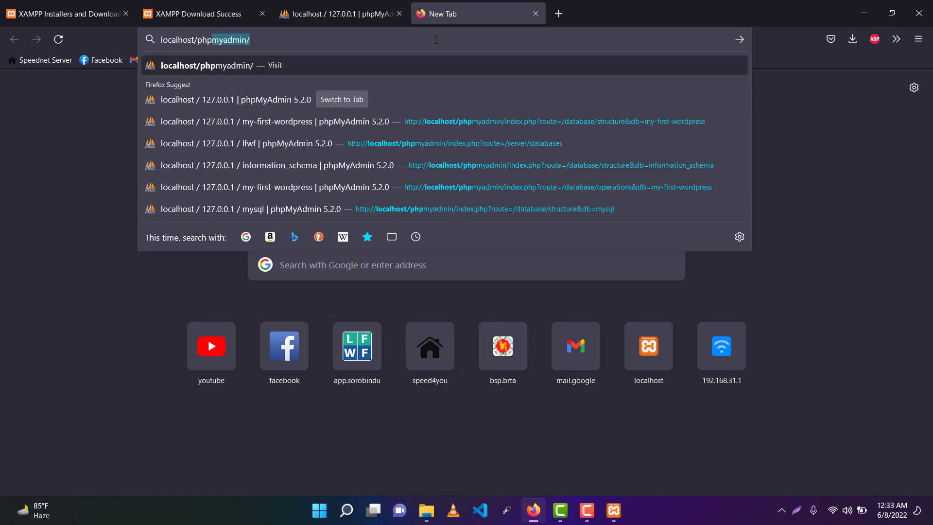
{"action": "left_click", "coordinate": [264, 36]}
{"action": "key", "text": "Return"}
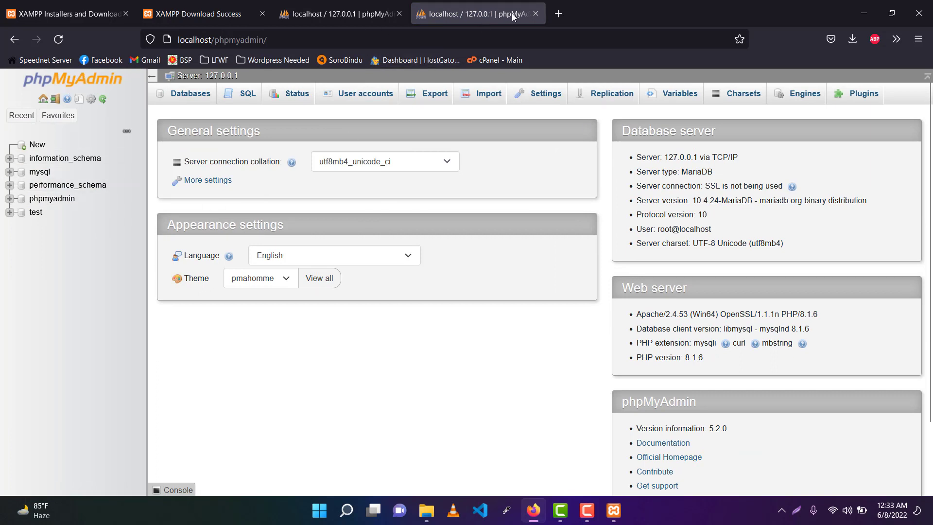
{"action": "left_click", "coordinate": [535, 13]}
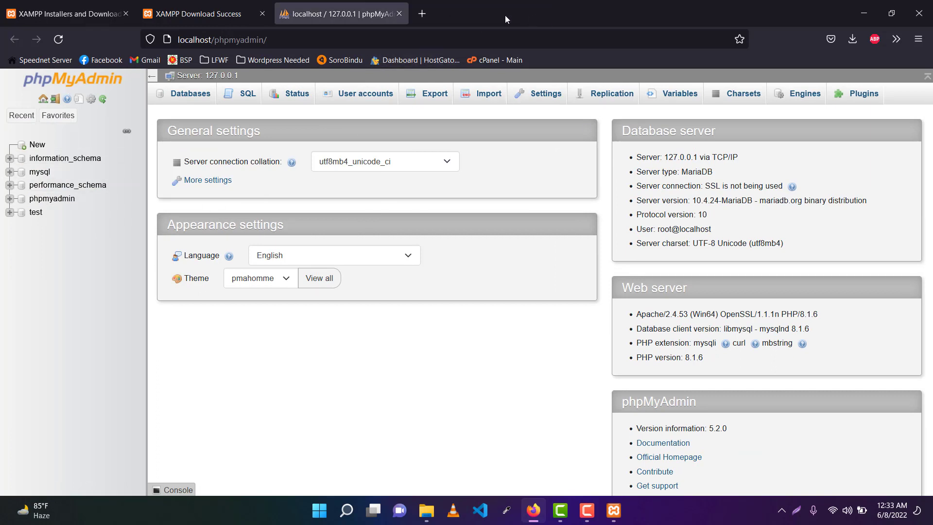
Step: Create an empty database named 'tutorial' from phpMyAdmin's New database page
{"action": "left_click", "coordinate": [38, 146]}
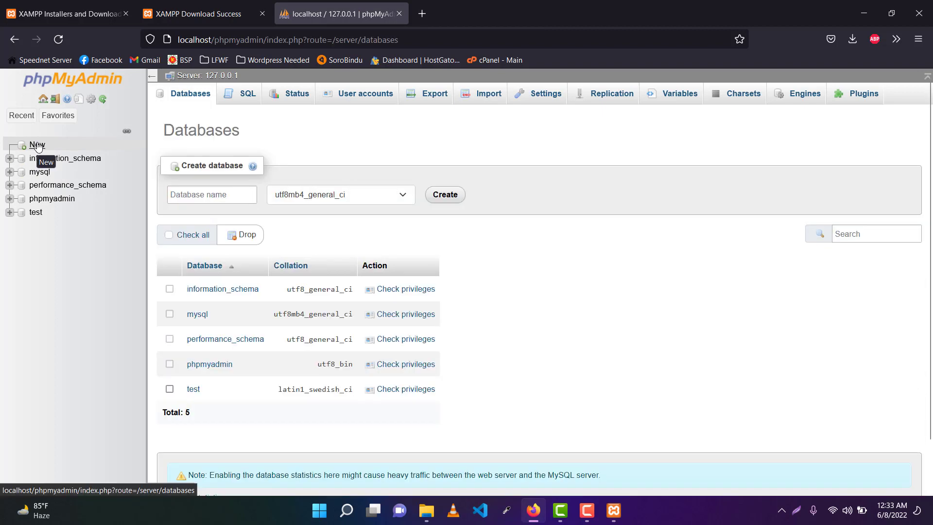
{"action": "left_click", "coordinate": [208, 192]}
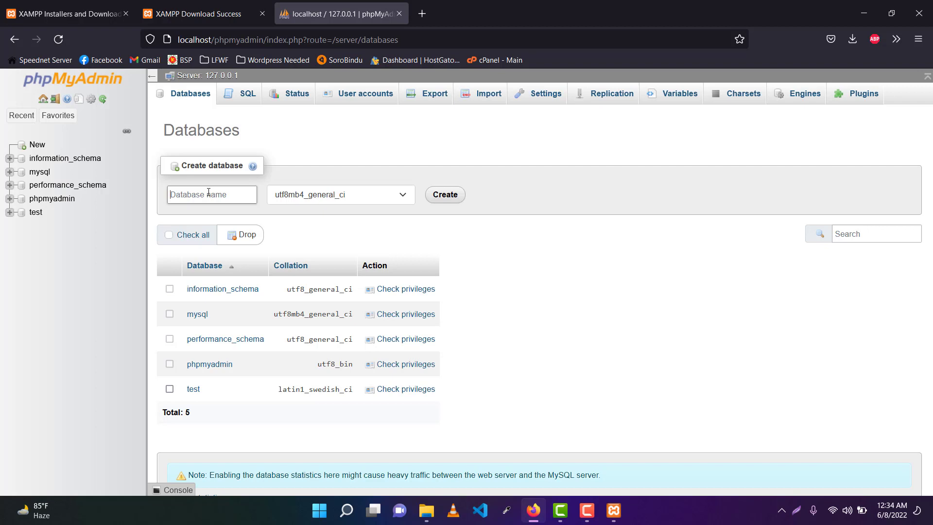
{"action": "type", "text": "tutorial"}
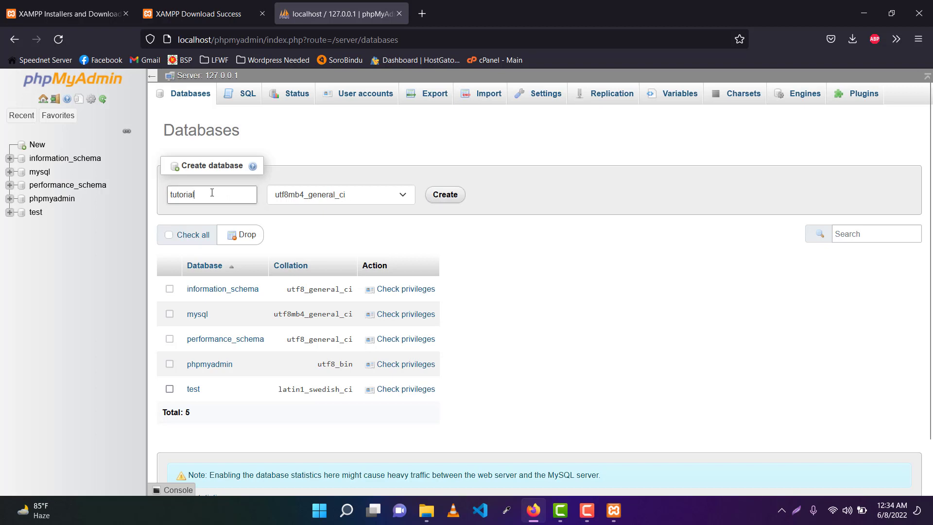
{"action": "left_click_drag", "start_coordinate": [212, 192], "coordinate": [161, 192]}
{"action": "left_click", "coordinate": [477, 200]}
{"action": "left_click", "coordinate": [444, 195]}
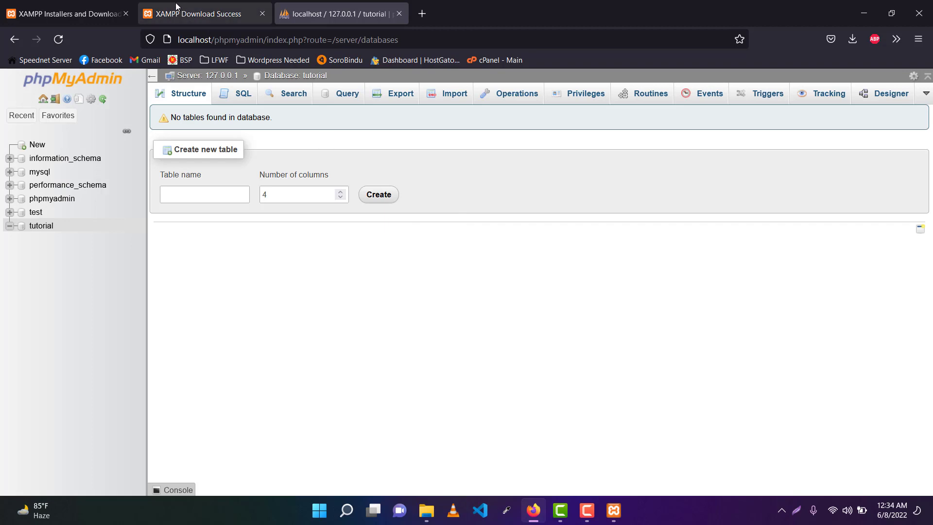
{"action": "left_click", "coordinate": [92, 10]}
{"action": "left_click", "coordinate": [204, 13]}
Step: Close Firefox, minimize the XAMPP Control Panel, and refresh the desktop
{"action": "left_click", "coordinate": [918, 13]}
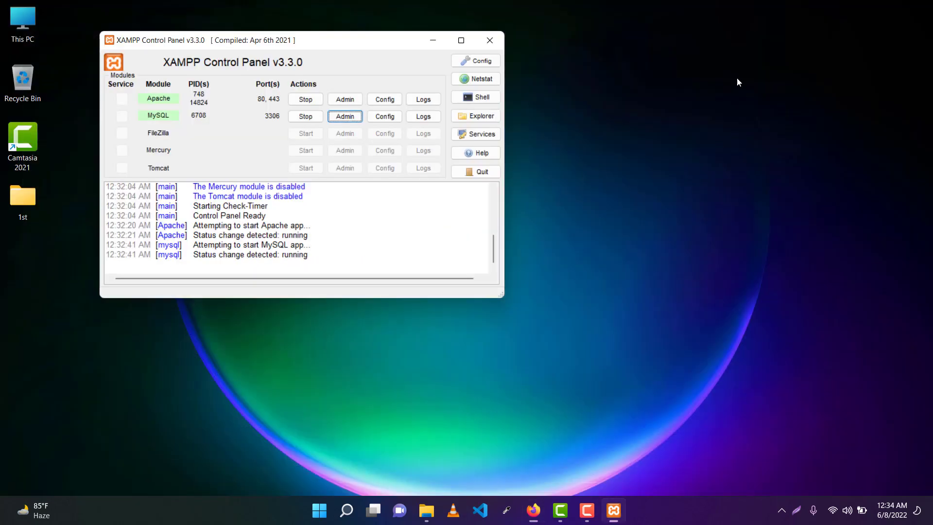
{"action": "left_click", "coordinate": [439, 36]}
{"action": "right_click", "coordinate": [349, 52]}
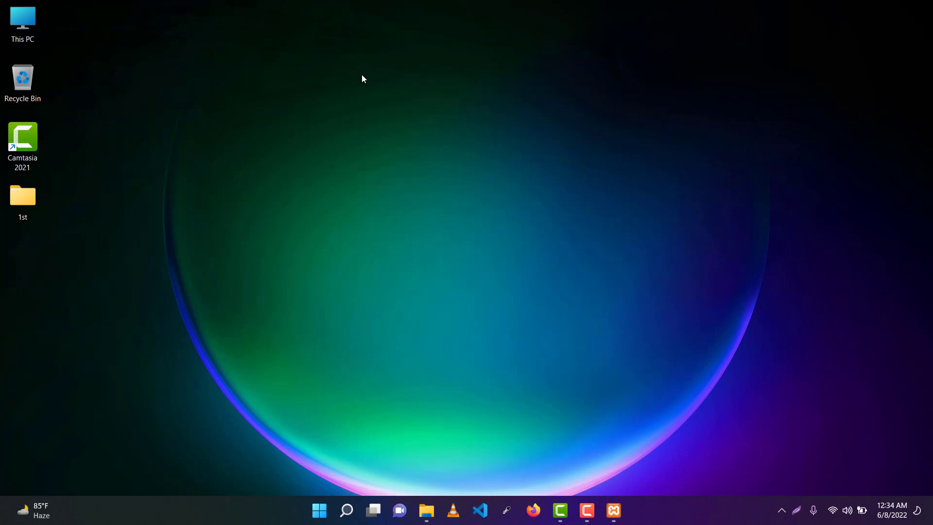
{"action": "left_click", "coordinate": [391, 108]}
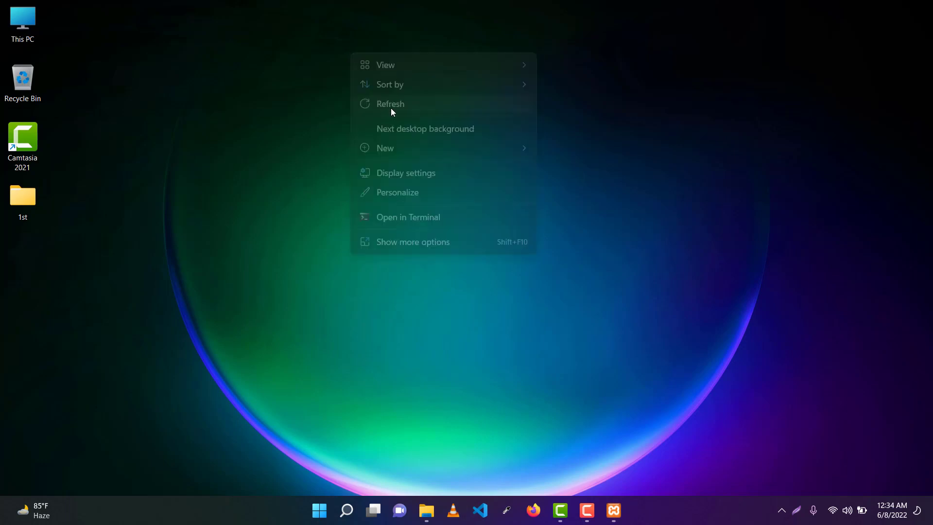
{"action": "right_click", "coordinate": [270, 108]}
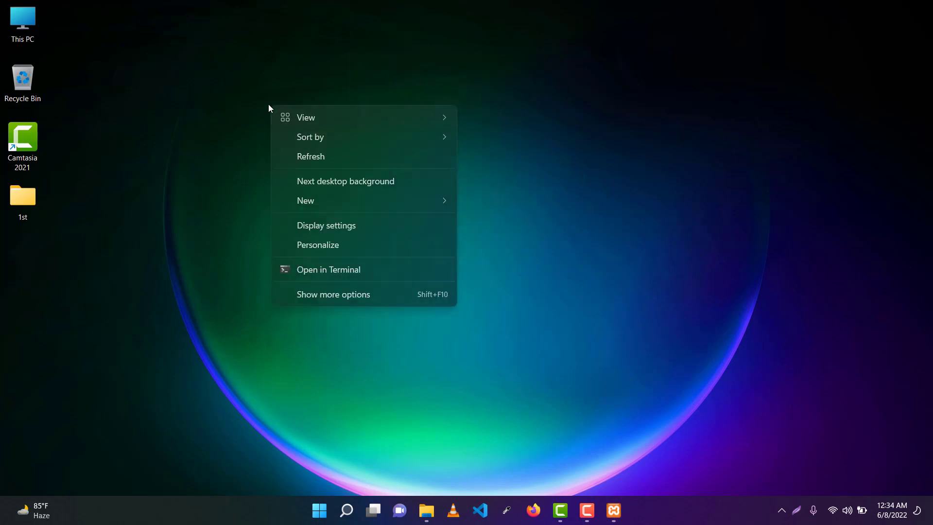
{"action": "left_click", "coordinate": [329, 159]}
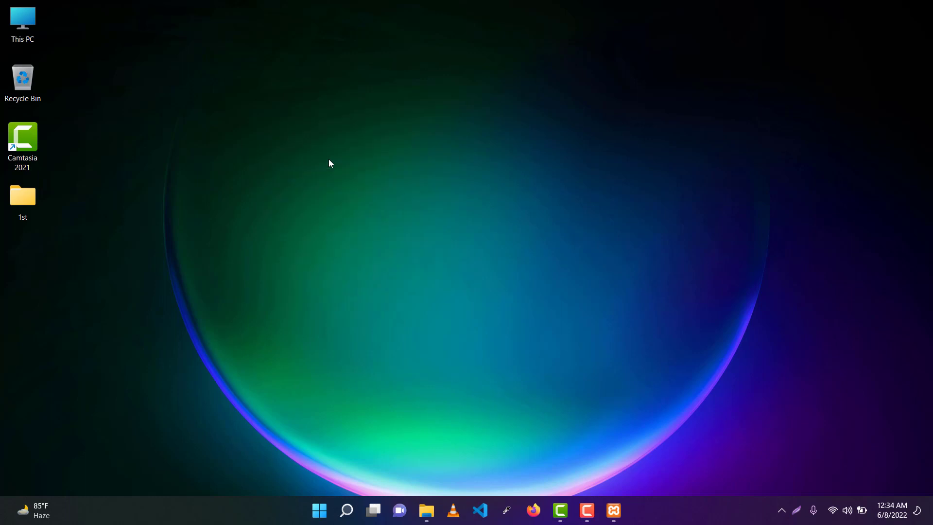
{"action": "right_click", "coordinate": [258, 86]}
Step: Relaunch Firefox, reach wordpress.org's WordPress 6.0 download and install section, then minimize Firefox
{"action": "left_click", "coordinate": [533, 510]}
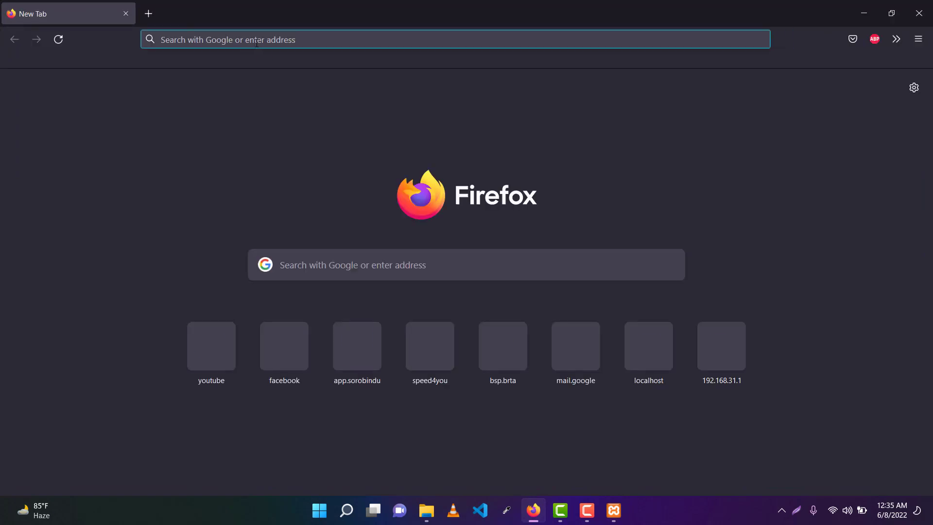
{"action": "type", "text": "wordpress.org/"}
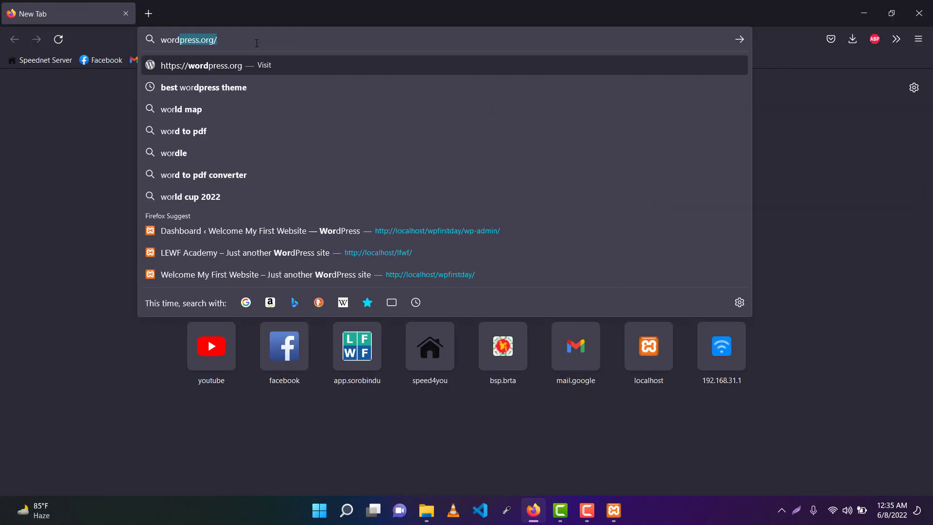
{"action": "key", "text": "Return"}
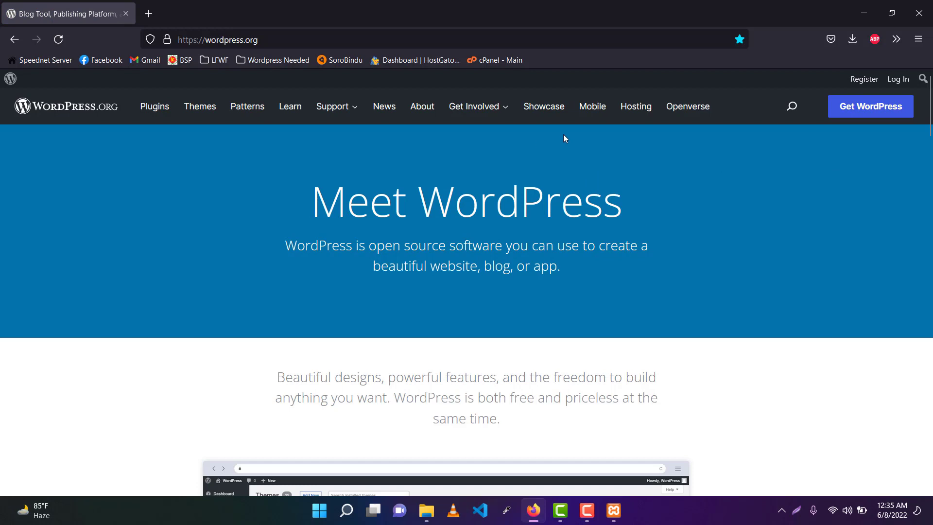
{"action": "scroll", "coordinate": [563, 136], "scroll_direction": "down", "scroll_amount": 5}
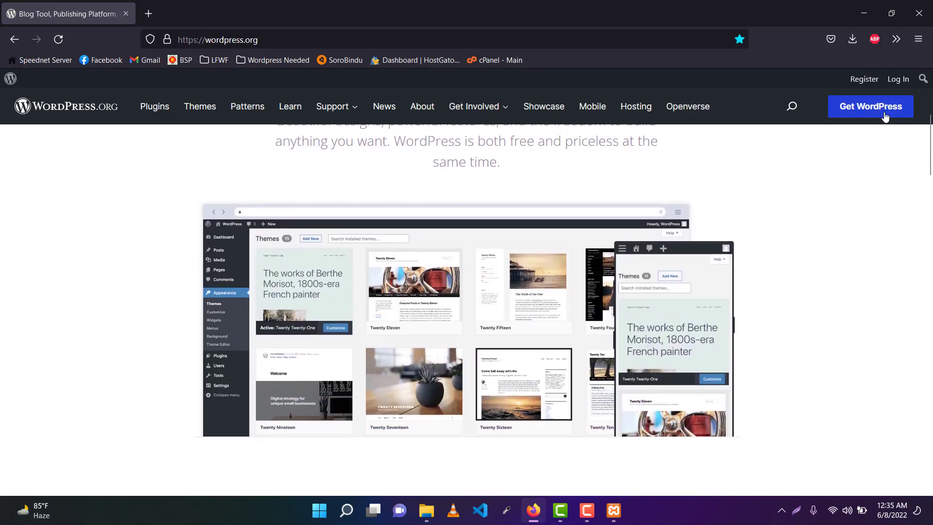
{"action": "left_click", "coordinate": [869, 107]}
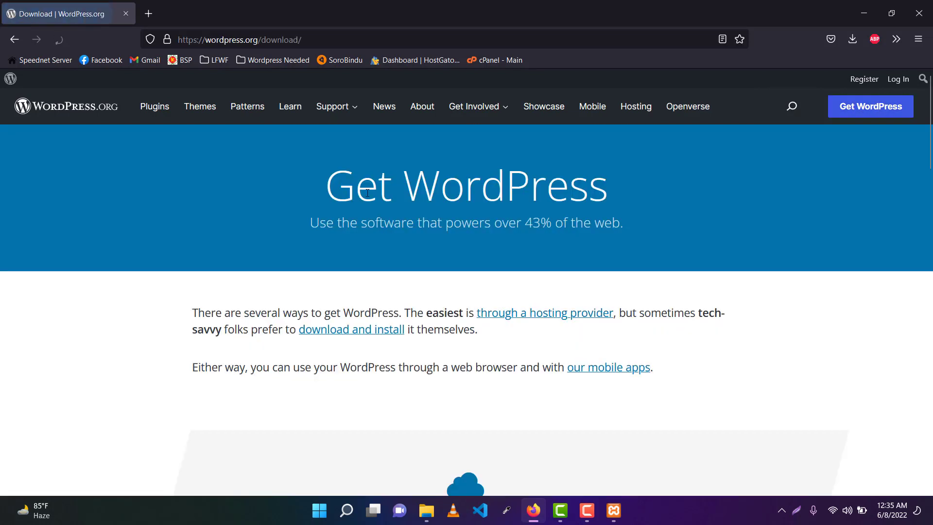
{"action": "scroll", "coordinate": [497, 225], "scroll_direction": "down", "scroll_amount": 2}
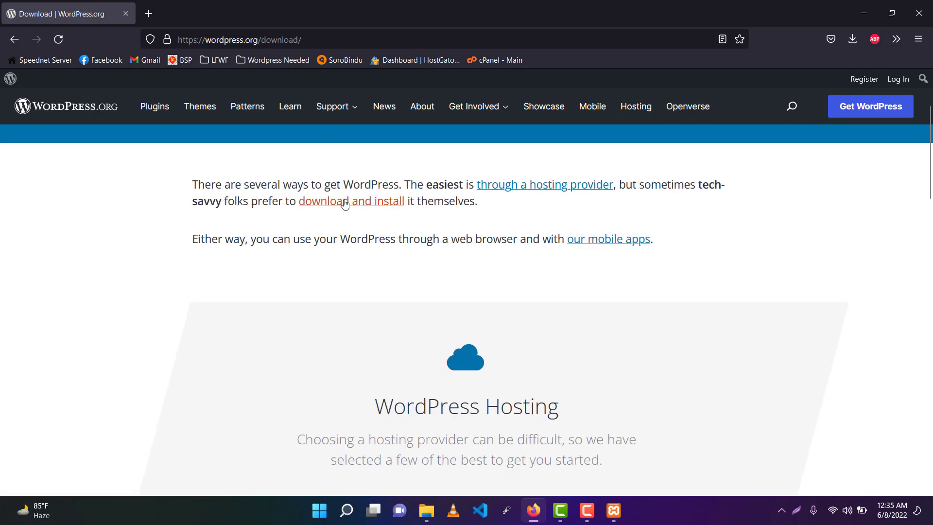
{"action": "left_click", "coordinate": [361, 203]}
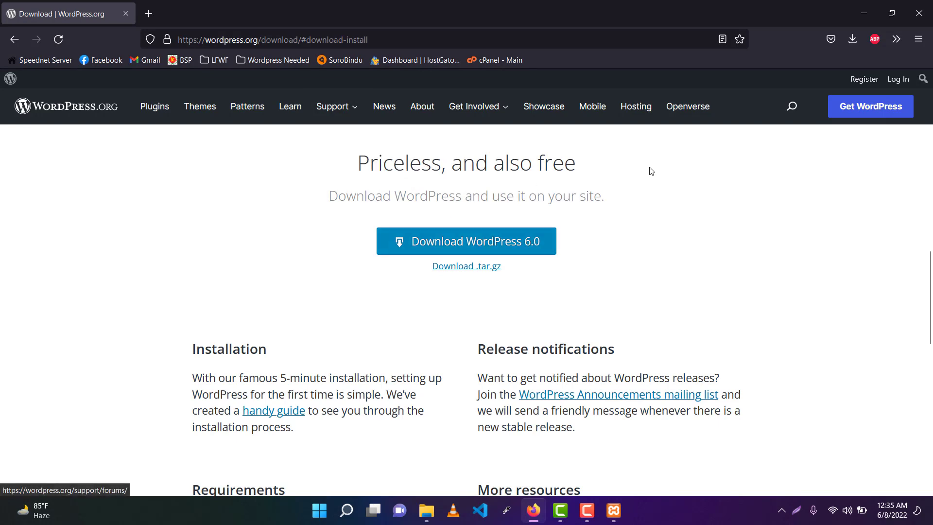
{"action": "left_click", "coordinate": [865, 18]}
{"action": "right_click", "coordinate": [285, 169]}
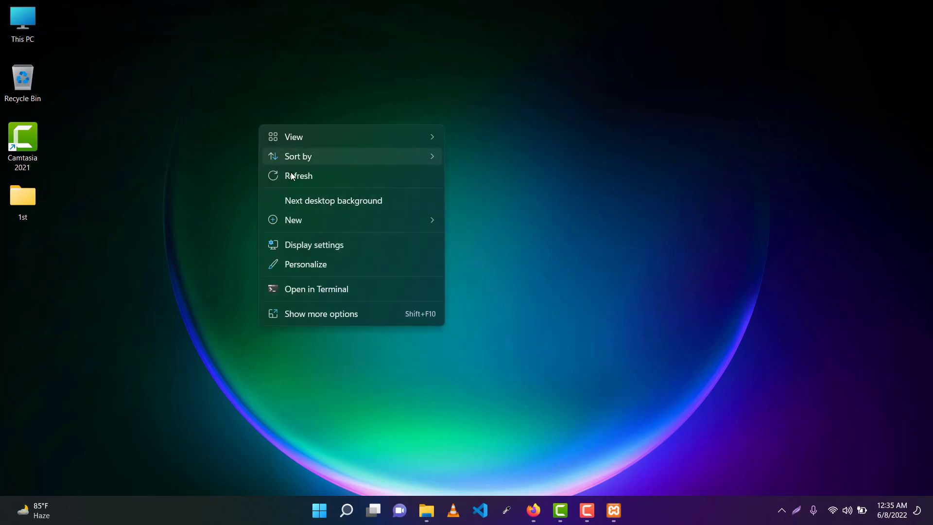
Step: Open the wordpress-6.0.zip archive in D:\Ryans Backup Software with WinRAR
{"action": "left_click", "coordinate": [295, 179]}
{"action": "double_click", "coordinate": [33, 22]}
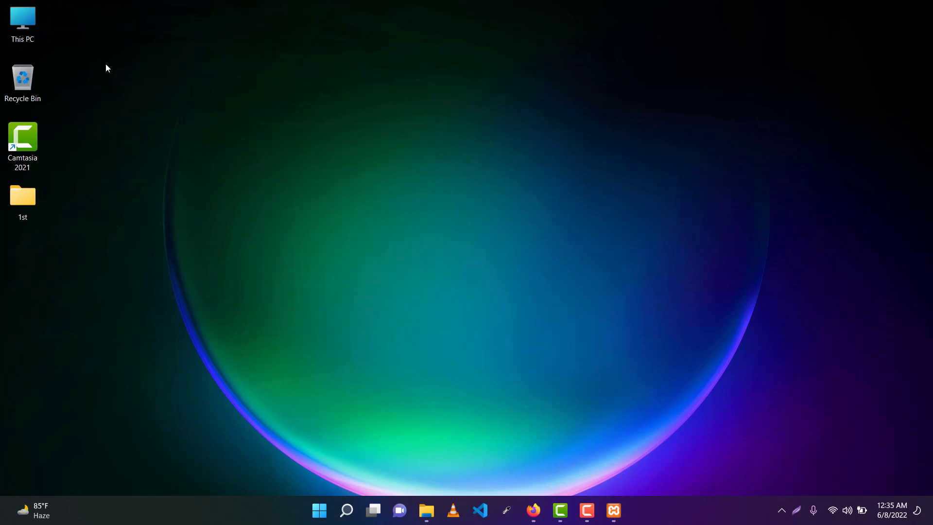
{"action": "double_click", "coordinate": [365, 212]}
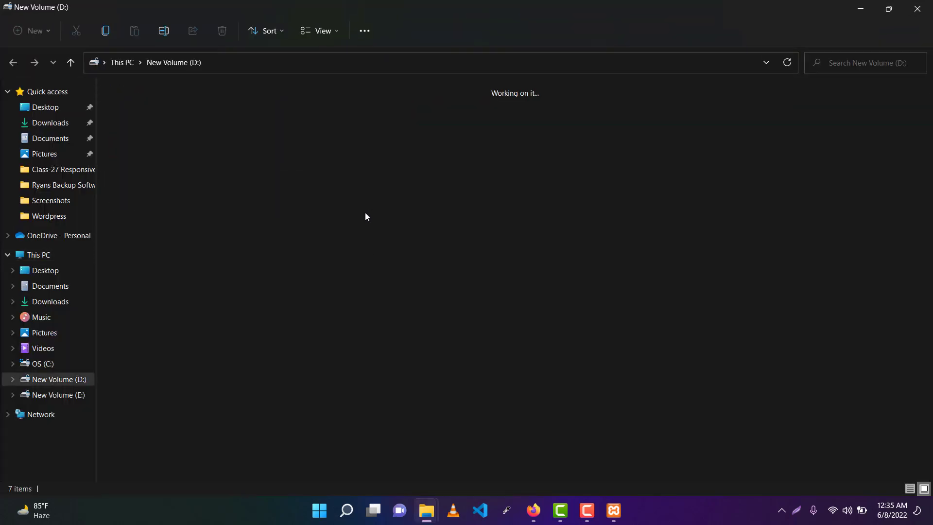
{"action": "double_click", "coordinate": [415, 140]}
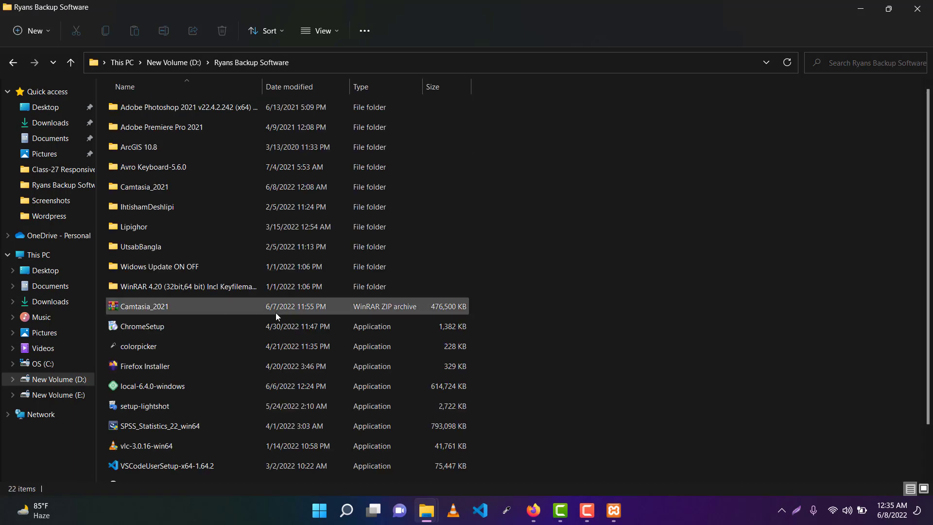
{"action": "scroll", "coordinate": [233, 345], "scroll_direction": "down", "scroll_amount": 2}
{"action": "double_click", "coordinate": [155, 454]}
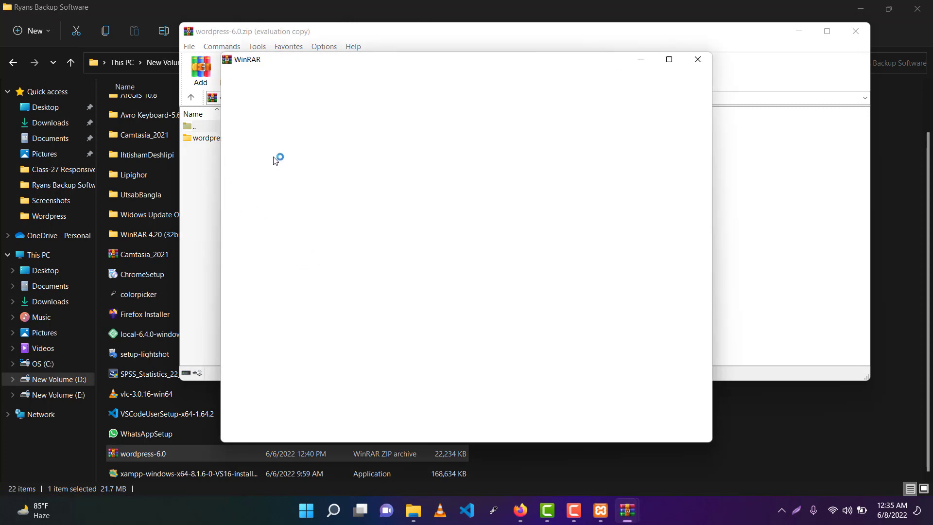
{"action": "left_click", "coordinate": [685, 67]}
Step: Copy all files in the archive's wordpress folder to the clipboard and close WinRAR
{"action": "double_click", "coordinate": [233, 141]}
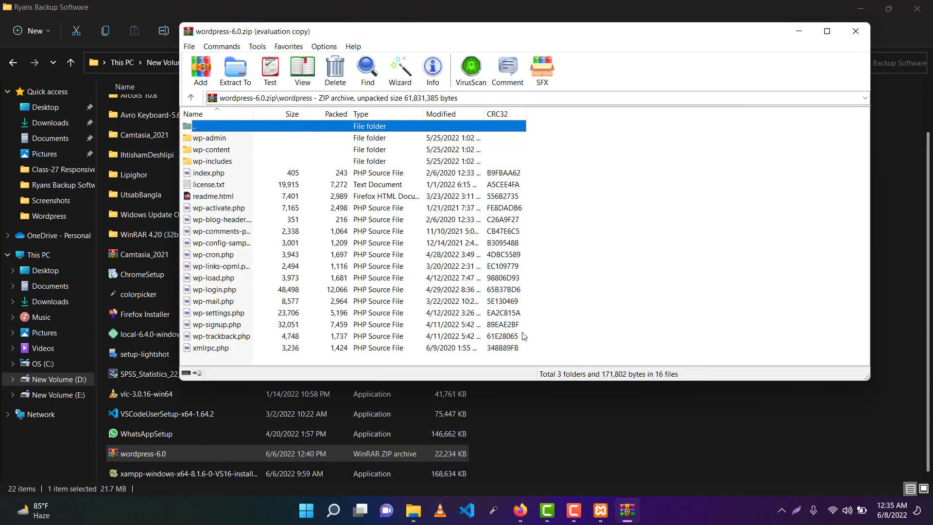
{"action": "left_click_drag", "start_coordinate": [552, 358], "coordinate": [404, 138]}
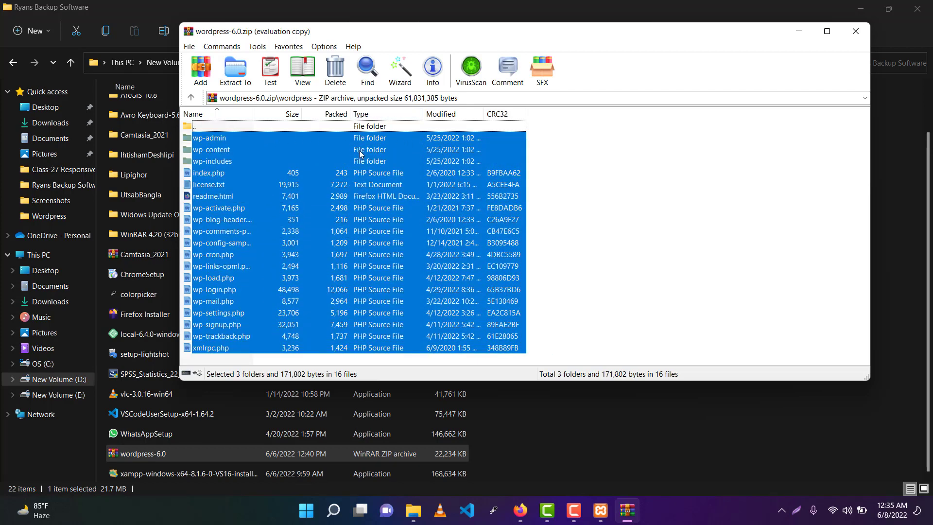
{"action": "right_click", "coordinate": [362, 184]}
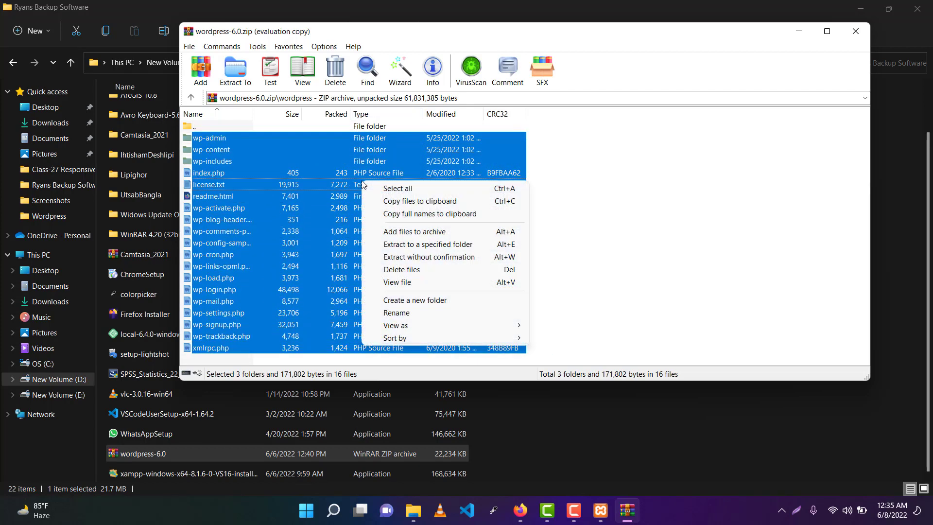
{"action": "left_click", "coordinate": [420, 203]}
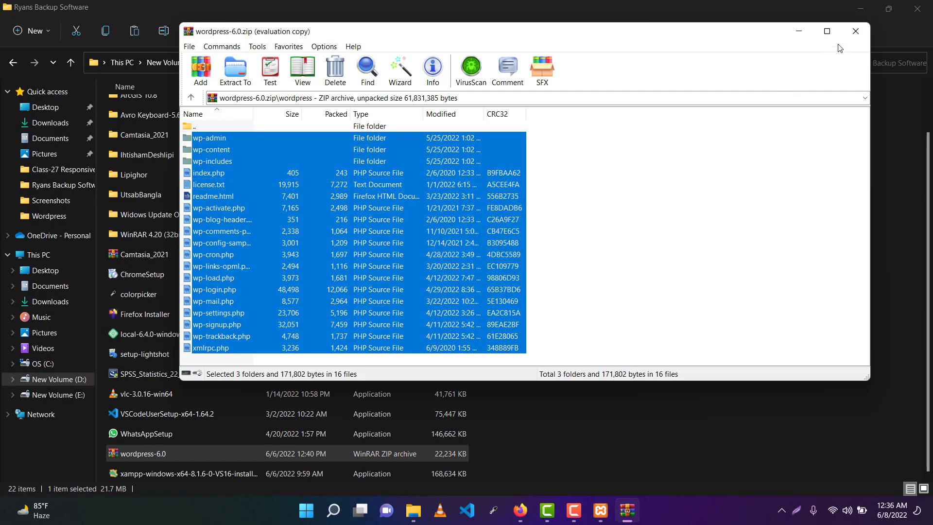
{"action": "left_click", "coordinate": [855, 31]}
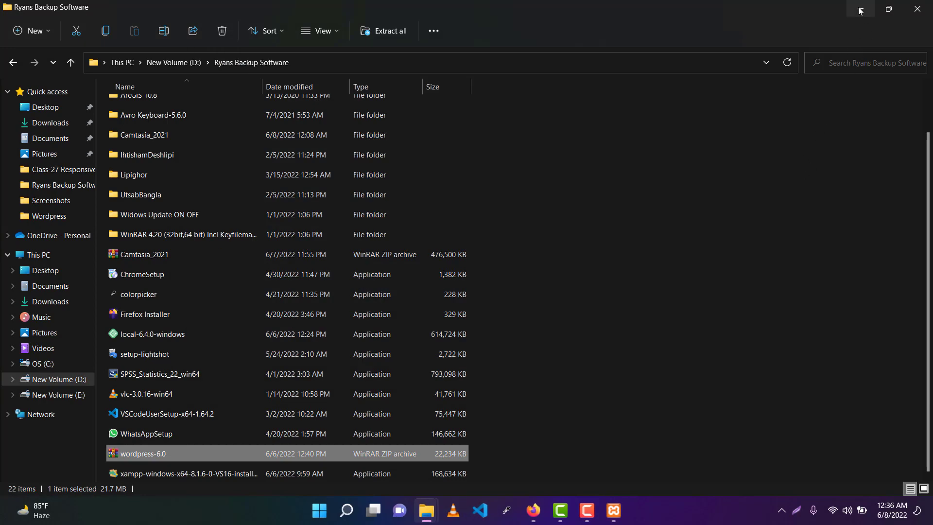
{"action": "left_click", "coordinate": [859, 10]}
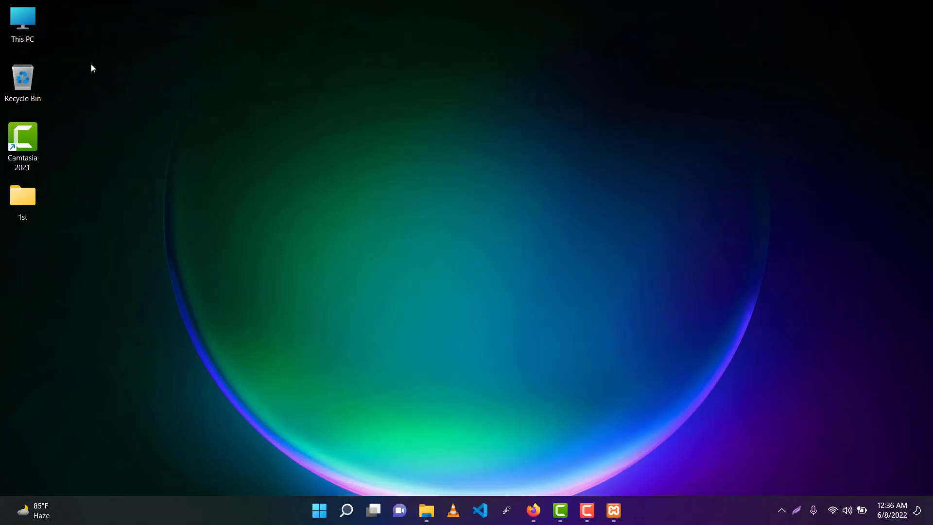
{"action": "double_click", "coordinate": [31, 32]}
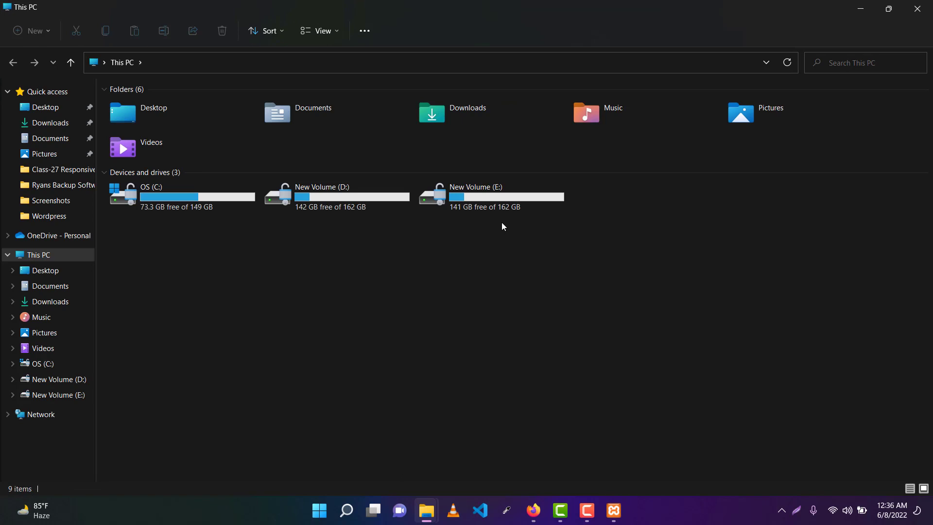
Step: Browse to the htdocs folder at E:\Xampp new\htdocs
{"action": "double_click", "coordinate": [478, 206]}
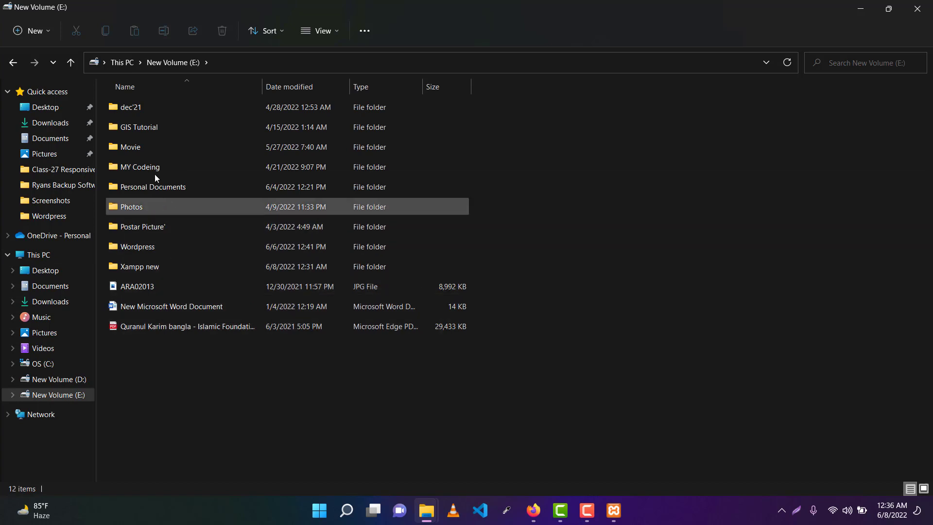
{"action": "double_click", "coordinate": [157, 266]}
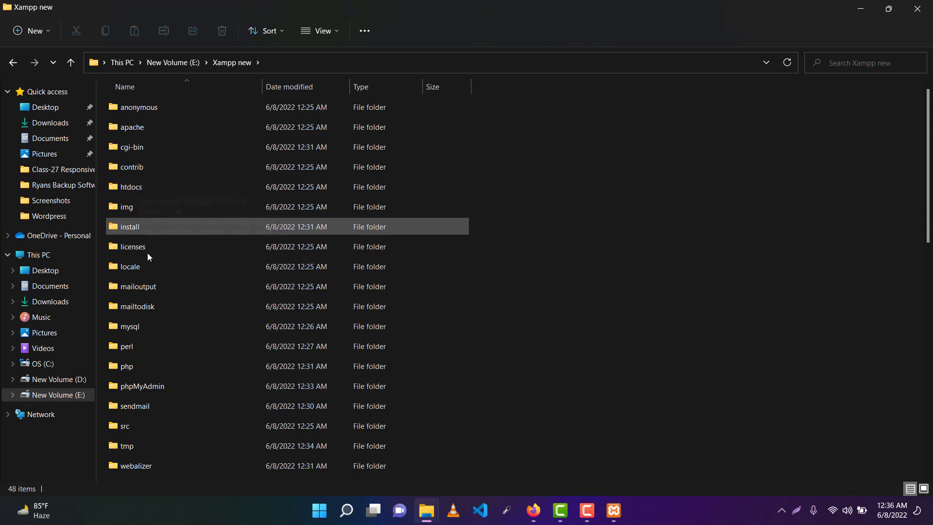
{"action": "double_click", "coordinate": [137, 188]}
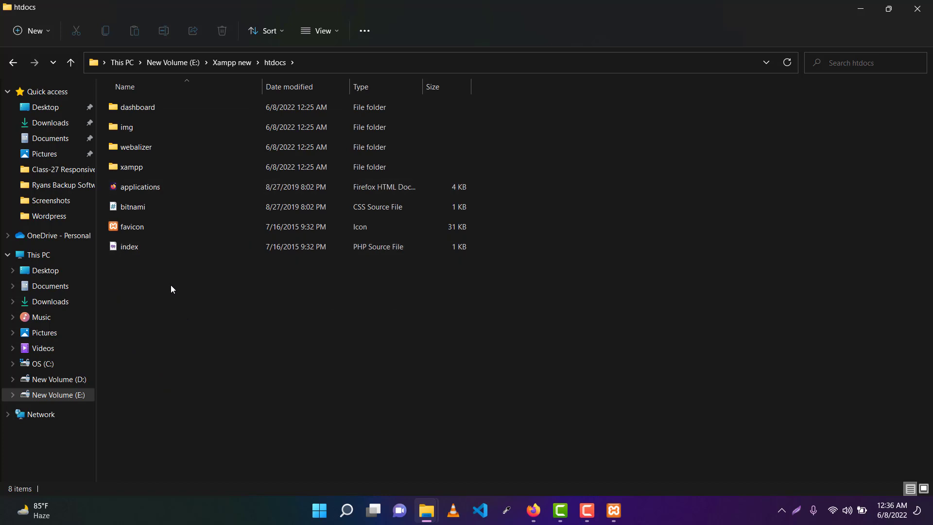
Step: Create a new folder named 'tutorial' inside htdocs
{"action": "right_click", "coordinate": [147, 274]}
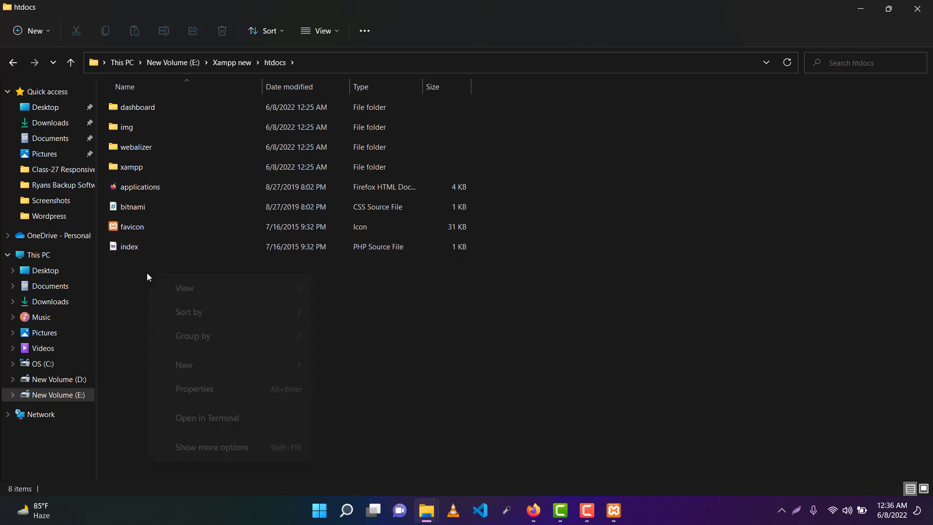
{"action": "mouse_move", "coordinate": [202, 345]}
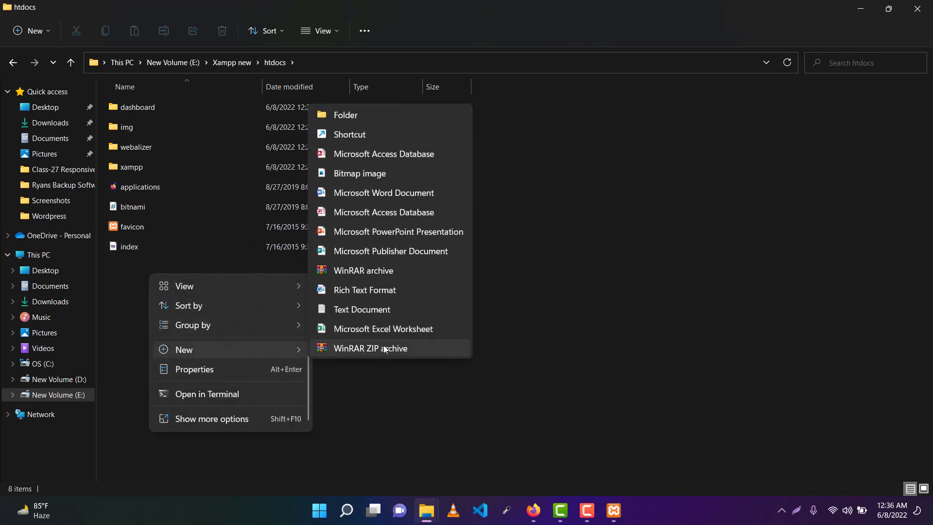
{"action": "left_click", "coordinate": [338, 121]}
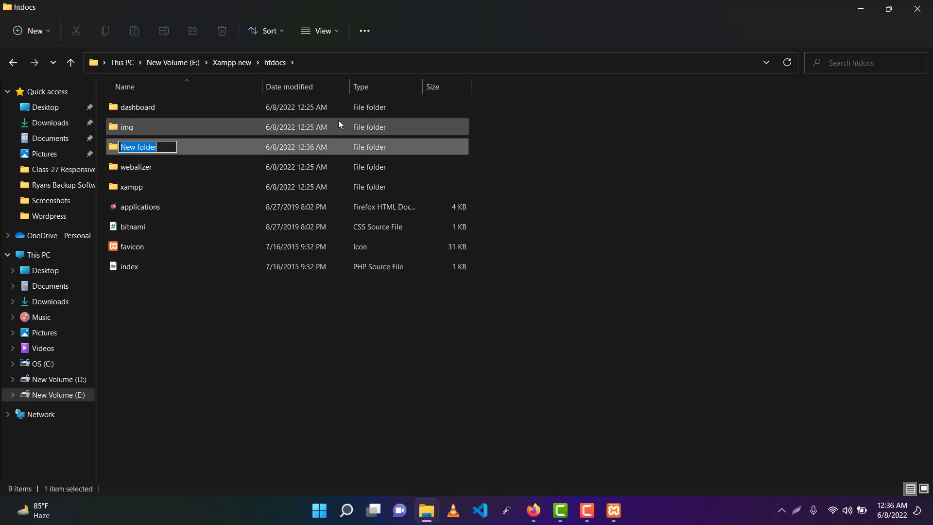
{"action": "type", "text": "tutorial"}
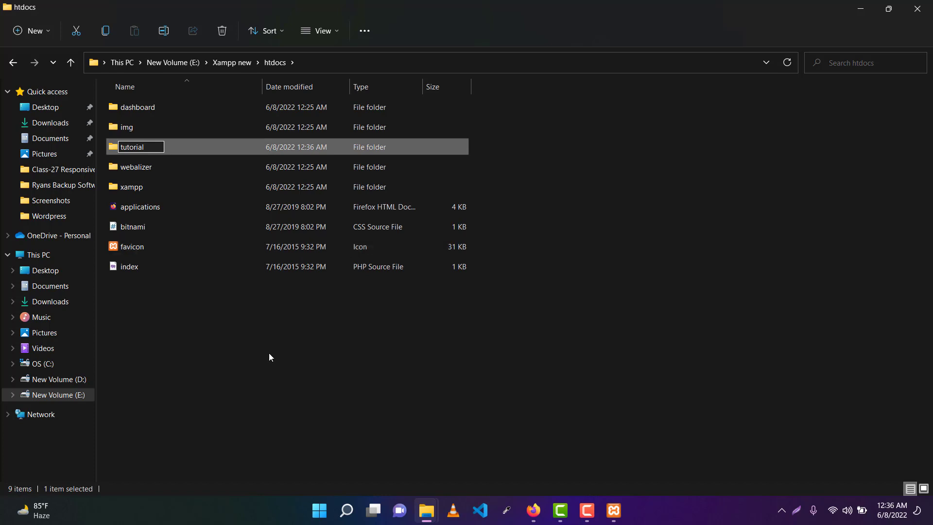
{"action": "key", "text": "BackSpace"}
{"action": "key", "text": "BackSpace"}
{"action": "key", "text": "BackSpace"}
{"action": "key", "text": "BackSpace"}
{"action": "key", "text": "BackSpace"}
{"action": "key", "text": "BackSpace"}
{"action": "key", "text": "BackSpace"}
{"action": "type", "text": "tutorial"}
{"action": "key", "text": "Return"}
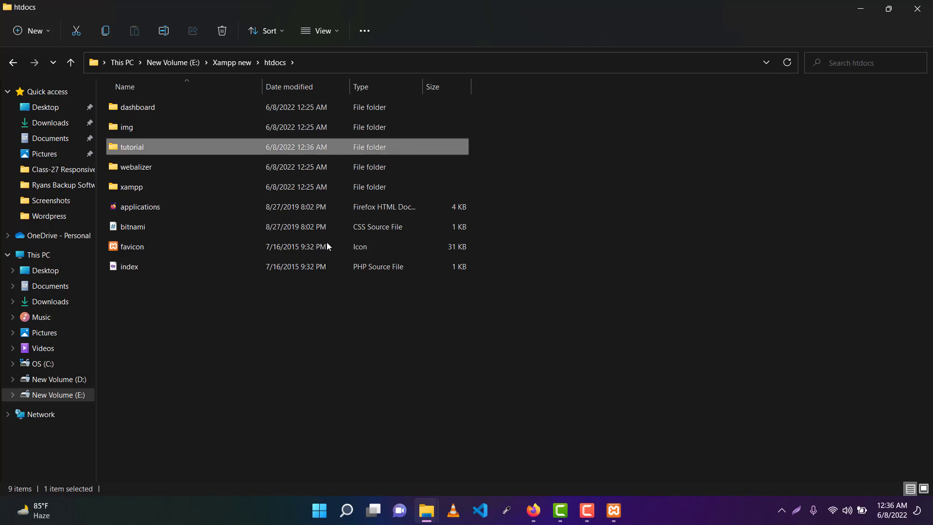
Step: Open the empty tutorial folder, then switch to New Volume (D:)
{"action": "double_click", "coordinate": [202, 144]}
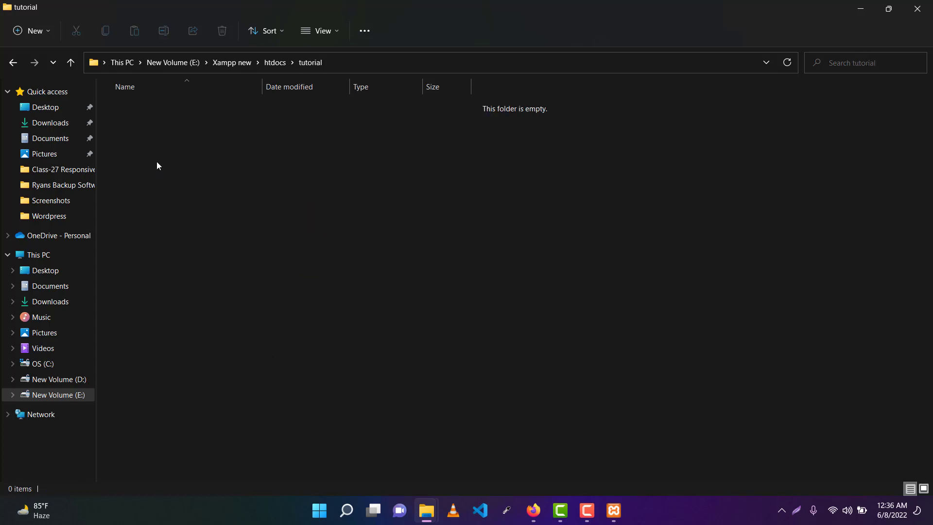
{"action": "right_click", "coordinate": [190, 163]}
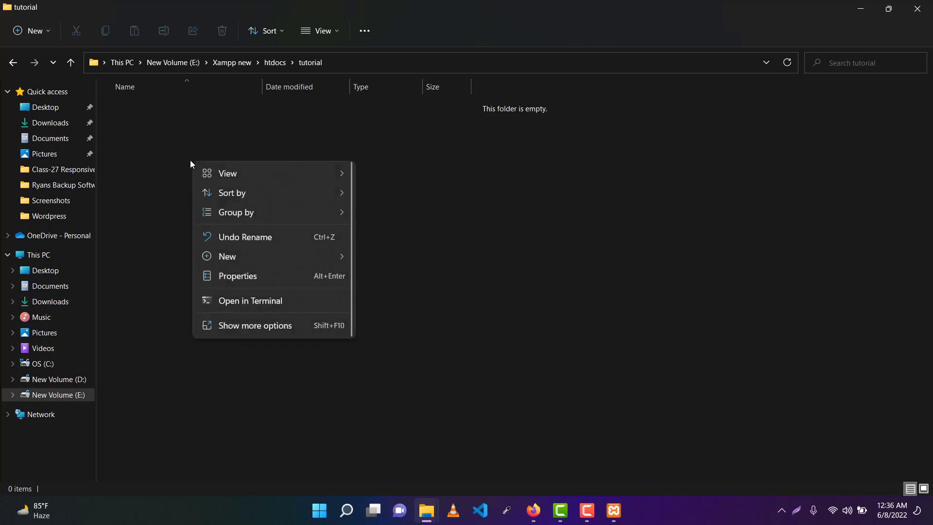
{"action": "left_click", "coordinate": [240, 323]}
{"action": "left_click", "coordinate": [466, 243]}
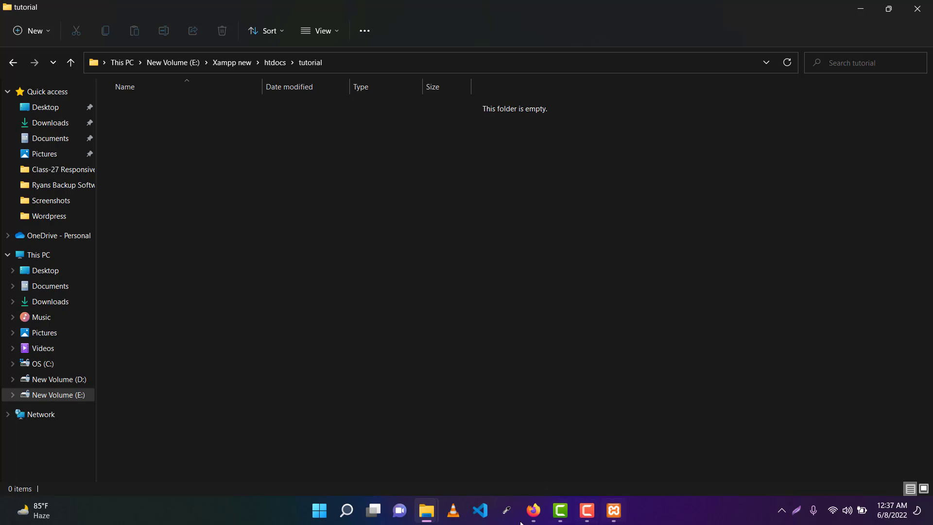
{"action": "left_click", "coordinate": [62, 380]}
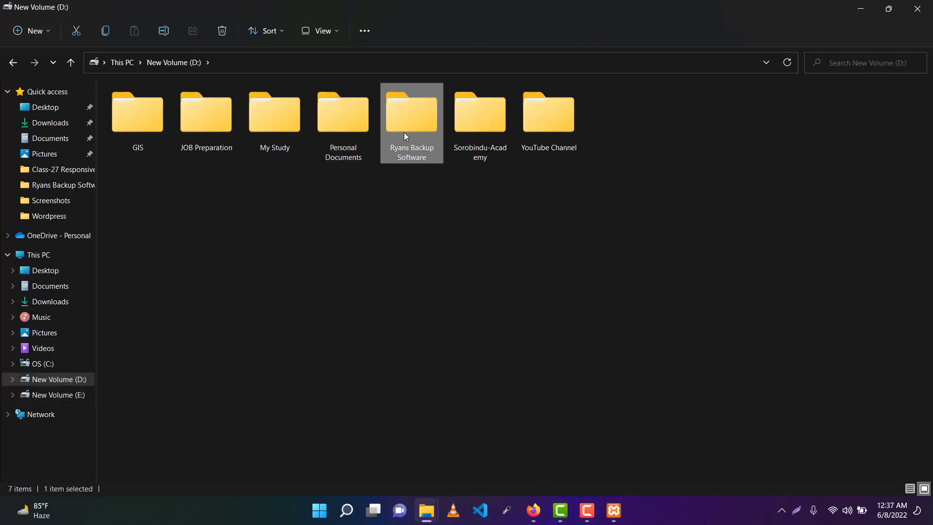
Step: Open wordpress-6.0.zip and enter its wordpress folder, dismissing the trial notice
{"action": "double_click", "coordinate": [404, 132]}
{"action": "scroll", "coordinate": [219, 369], "scroll_direction": "down", "scroll_amount": 1}
{"action": "double_click", "coordinate": [162, 455]}
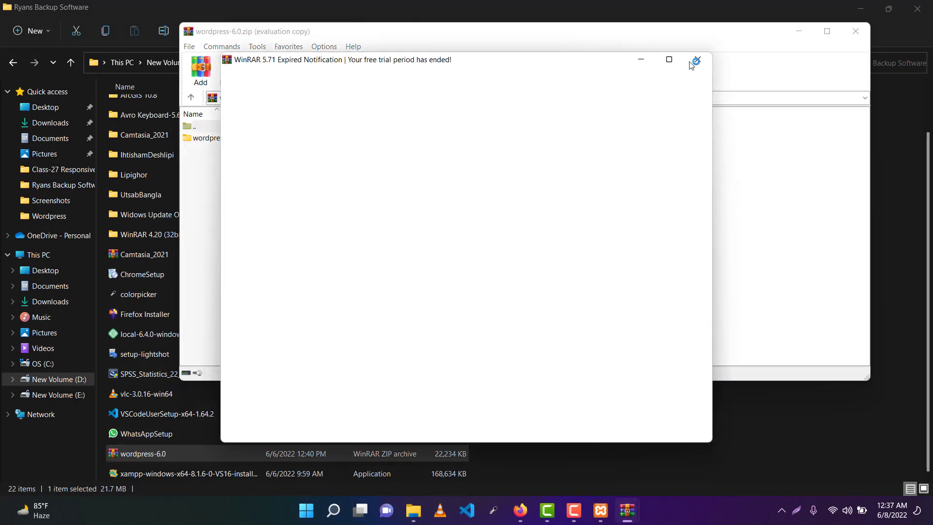
{"action": "key", "text": "Escape"}
{"action": "left_click", "coordinate": [237, 139]}
{"action": "double_click", "coordinate": [238, 139]}
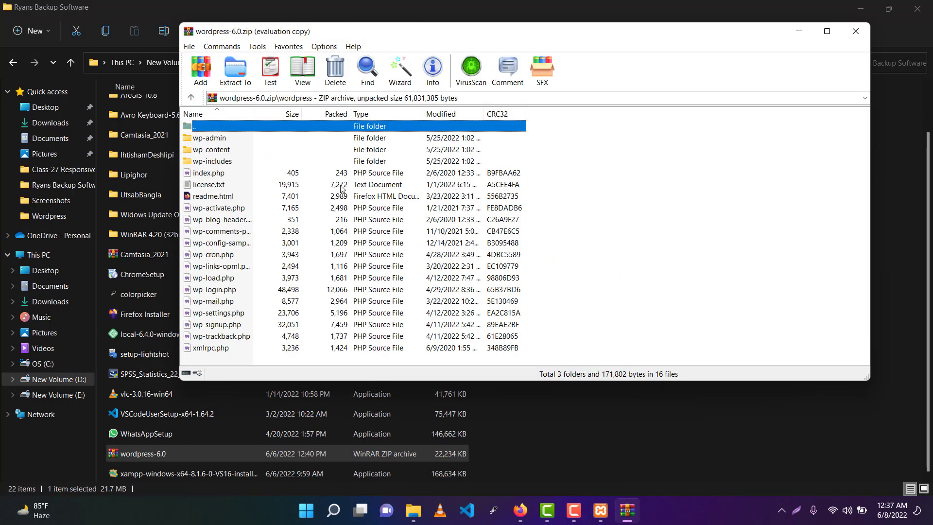
Step: Select all wordpress files, copy them to the clipboard, and return to New Volume (E:)
{"action": "key", "text": "ctrl+a"}
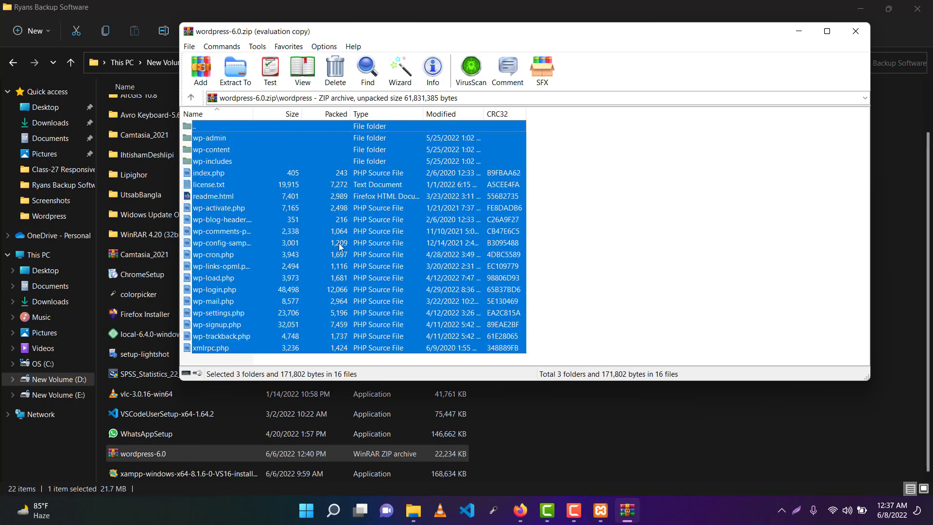
{"action": "left_click", "coordinate": [241, 128], "text": "ctrl"}
{"action": "right_click", "coordinate": [225, 164]}
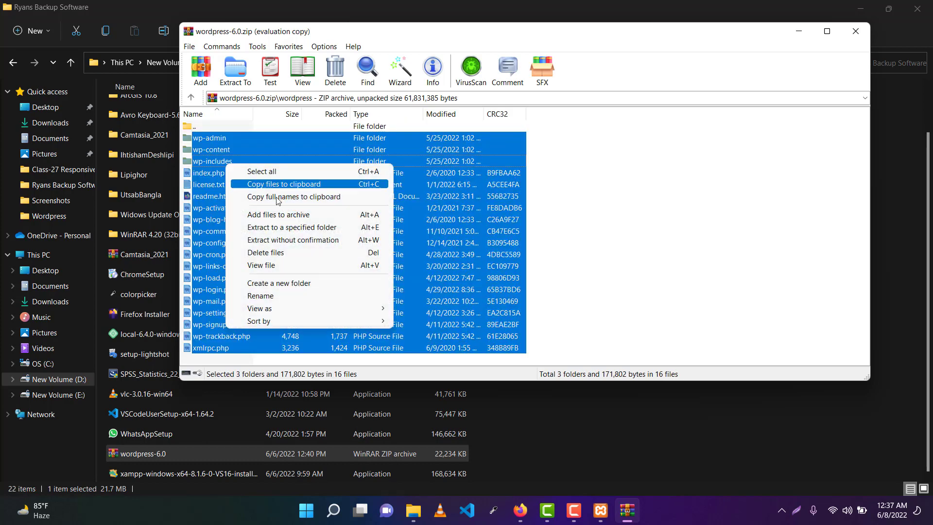
{"action": "left_click", "coordinate": [336, 187]}
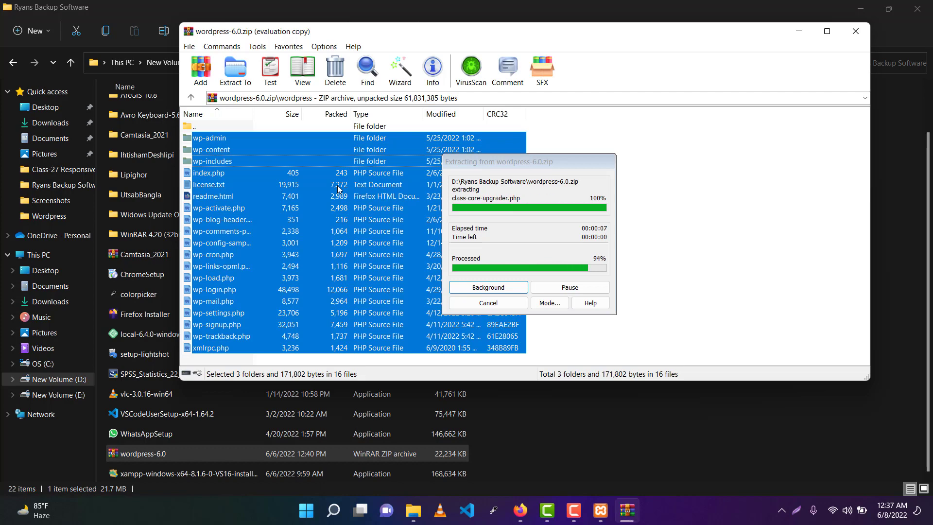
{"action": "right_click", "coordinate": [279, 155]}
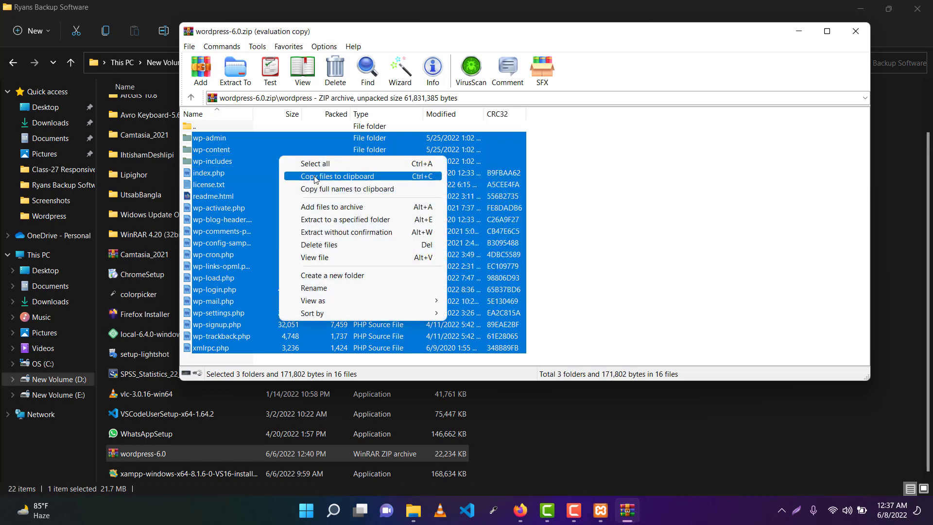
{"action": "left_click", "coordinate": [379, 177]}
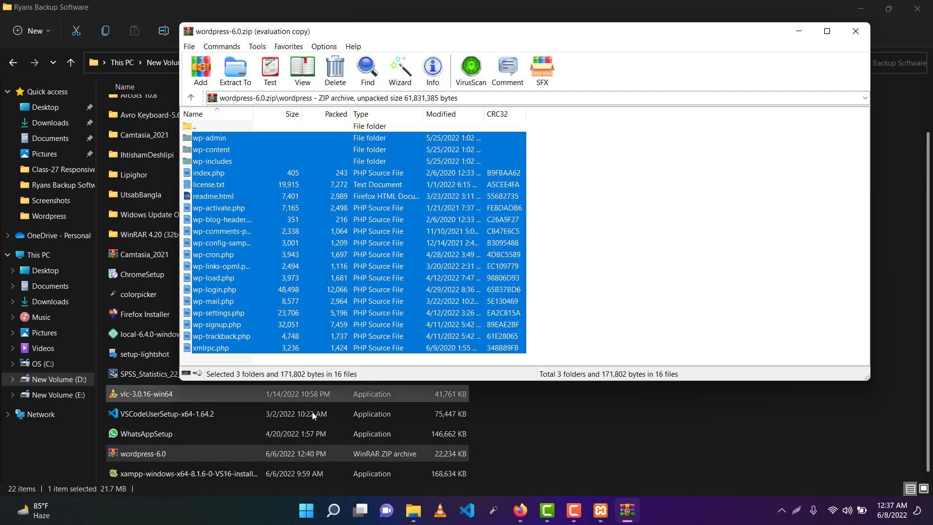
{"action": "left_click", "coordinate": [51, 398]}
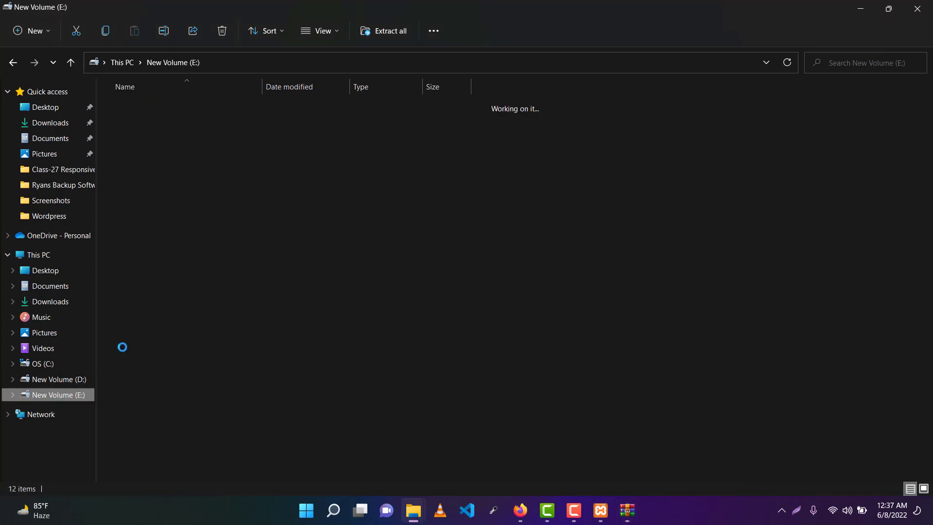
Step: Paste the copied WordPress files into E:\Xampp new\htdocs\tutorial
{"action": "double_click", "coordinate": [150, 267]}
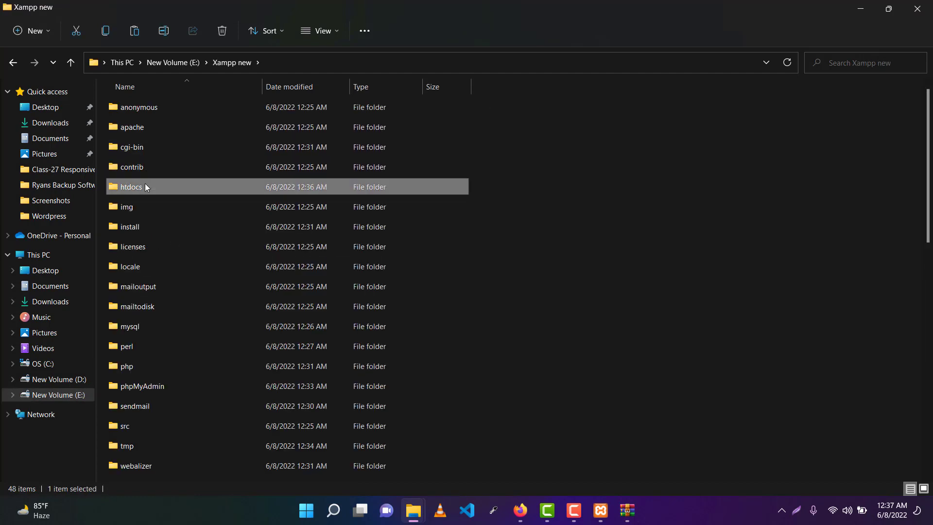
{"action": "double_click", "coordinate": [145, 186]}
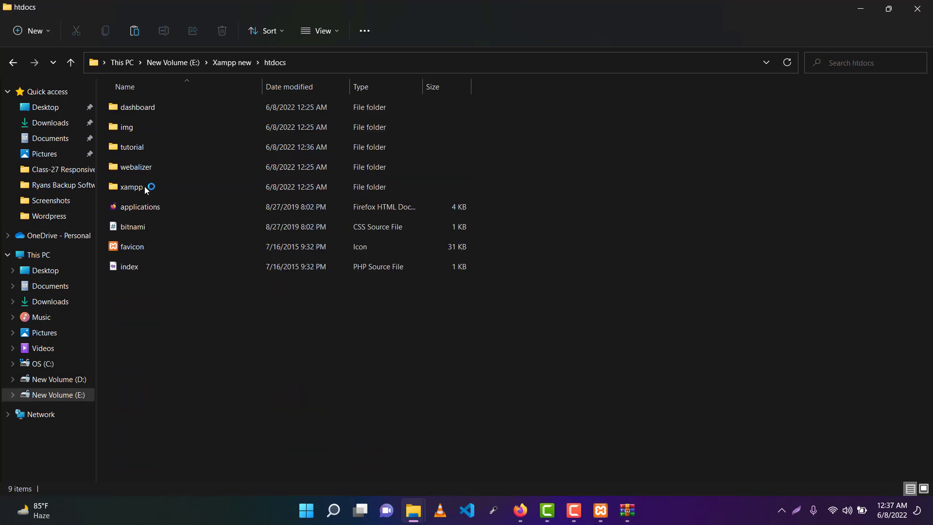
{"action": "double_click", "coordinate": [137, 151]}
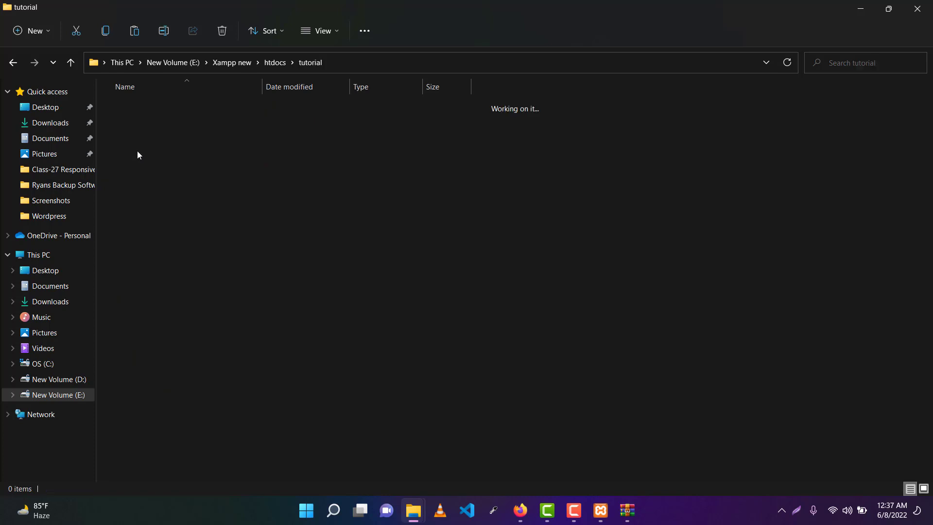
{"action": "right_click", "coordinate": [180, 153]}
{"action": "left_click", "coordinate": [197, 167]}
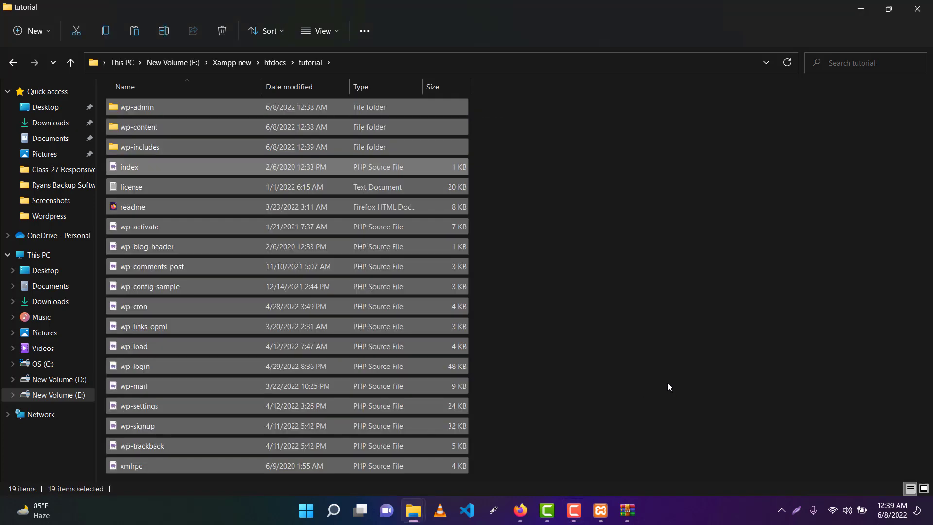
Step: Refresh the tutorial listing, close File Explorer and WinRAR, and refresh the desktop
{"action": "left_click", "coordinate": [712, 271]}
{"action": "right_click", "coordinate": [698, 206]}
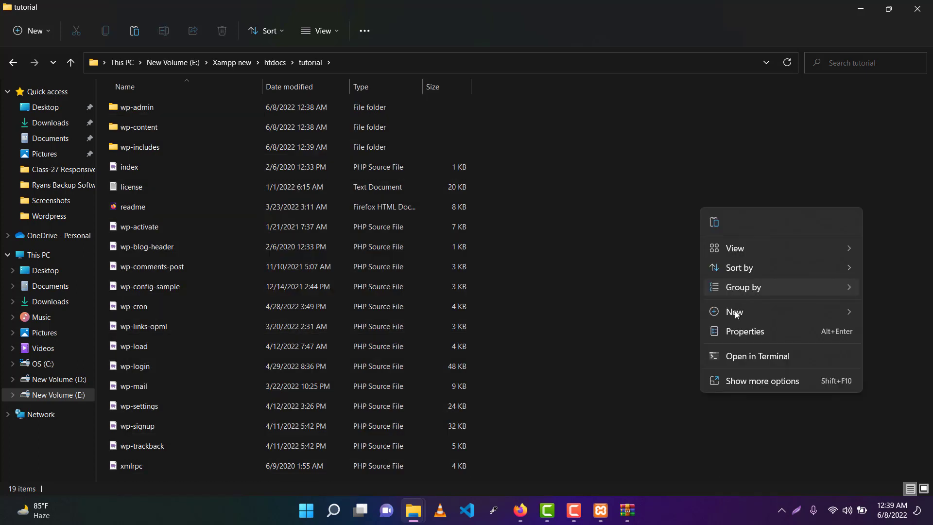
{"action": "left_click", "coordinate": [745, 374]}
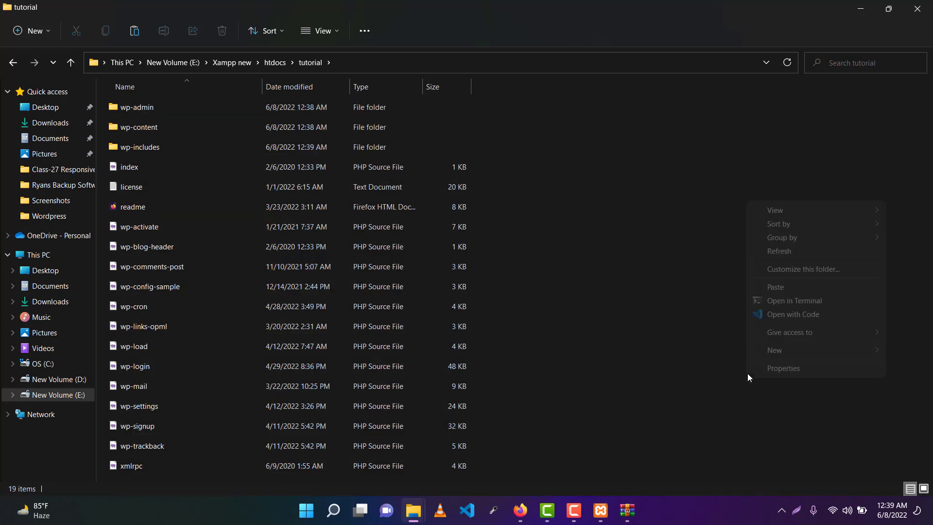
{"action": "left_click", "coordinate": [773, 252]}
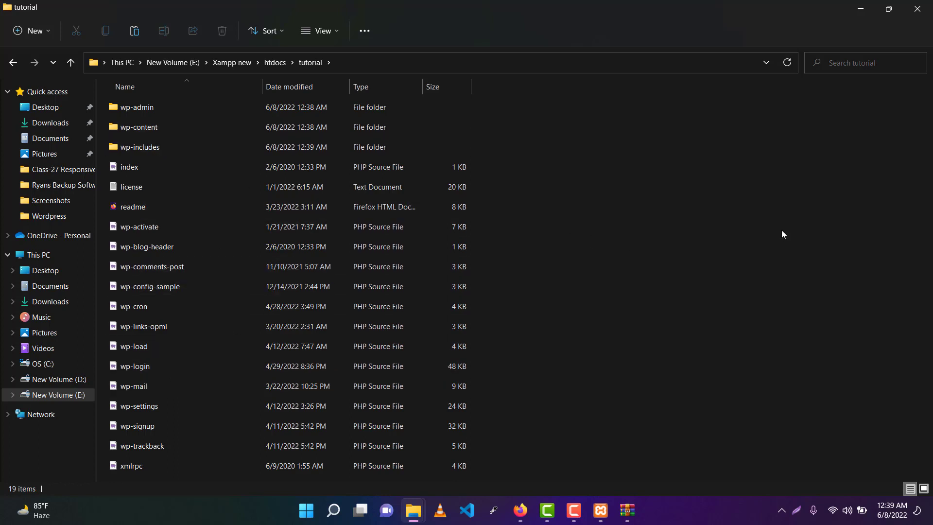
{"action": "left_click", "coordinate": [917, 8]}
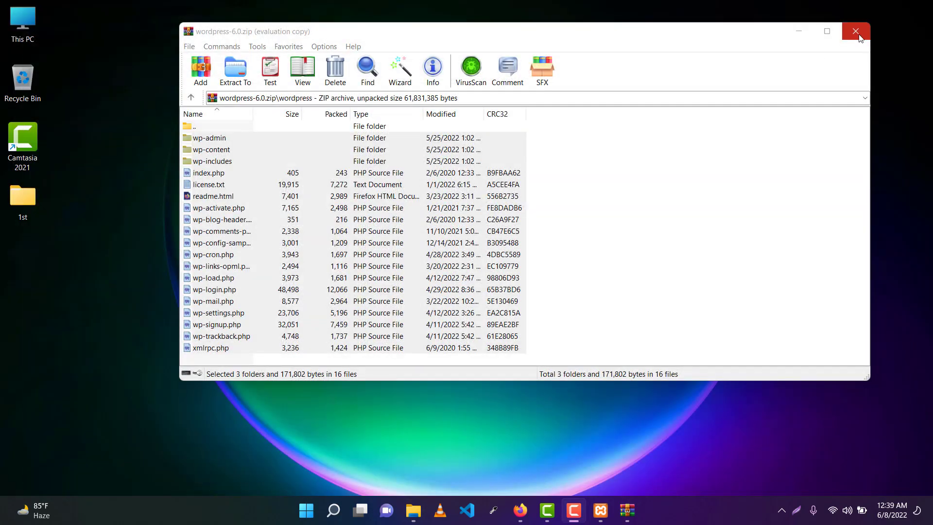
{"action": "left_click", "coordinate": [859, 38]}
{"action": "right_click", "coordinate": [508, 81]}
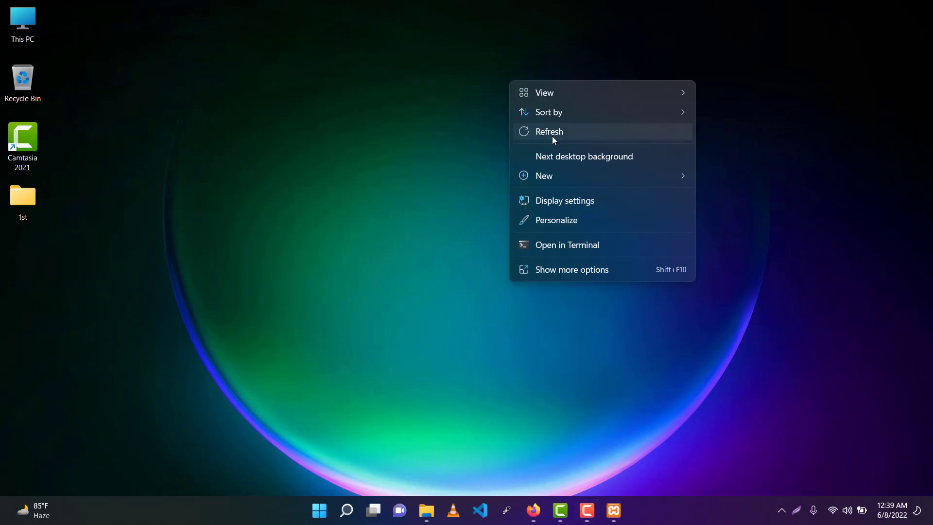
{"action": "left_click", "coordinate": [553, 139]}
Step: Load localhost/tutorial in a new Firefox tab to start the WordPress installer
{"action": "left_click", "coordinate": [534, 506]}
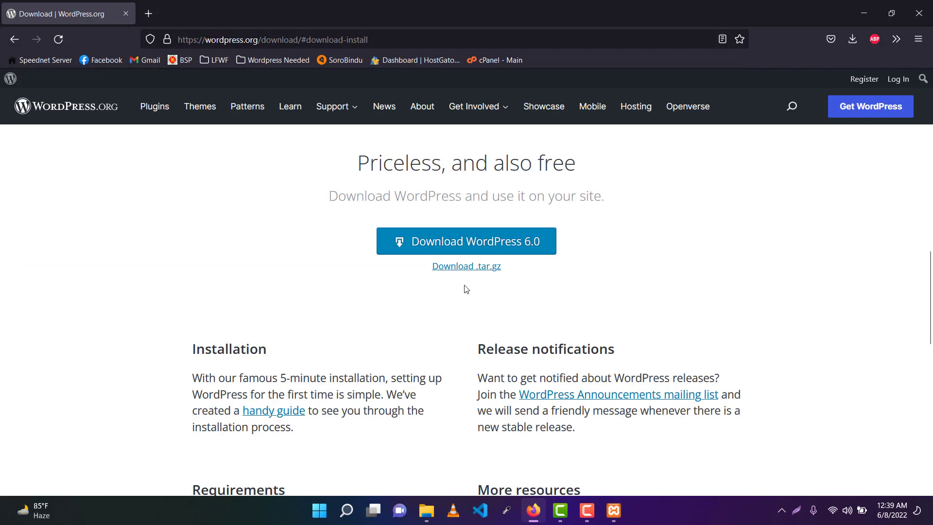
{"action": "left_click", "coordinate": [149, 13]}
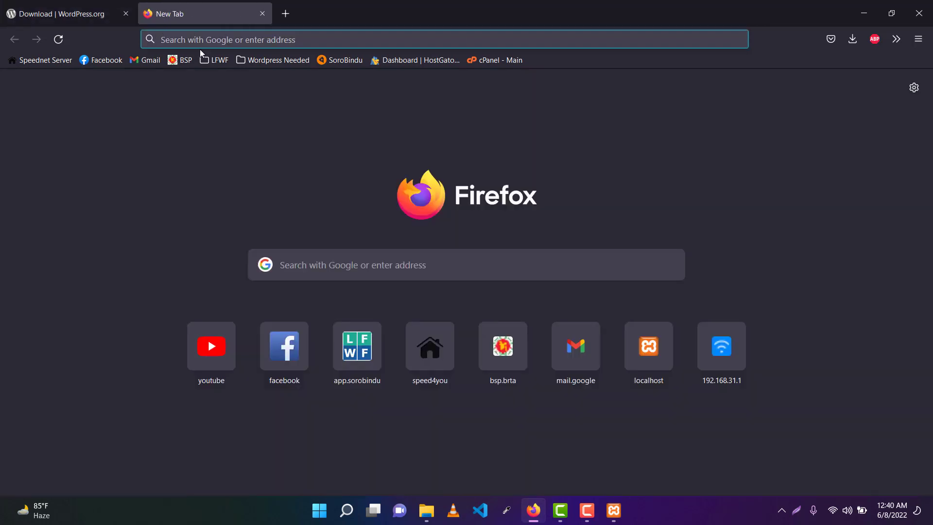
{"action": "type", "text": "localhost/"}
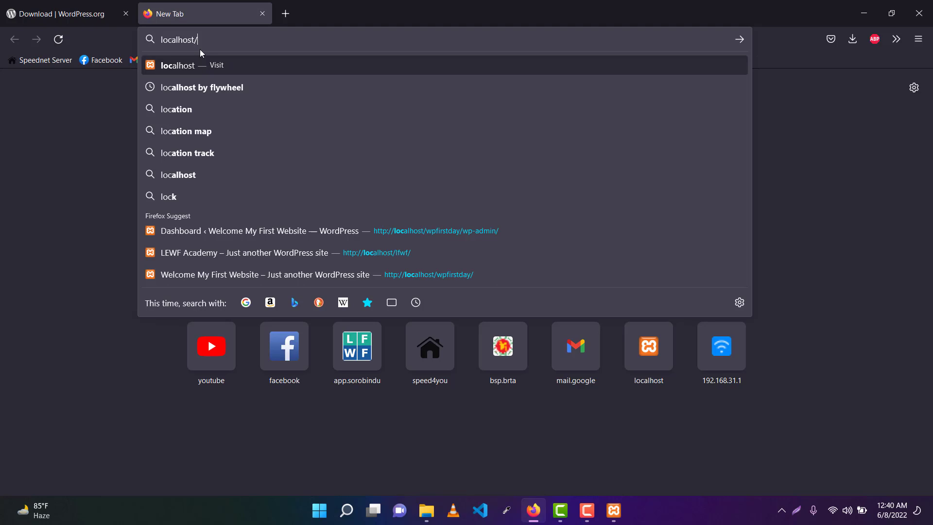
{"action": "type", "text": "tu"}
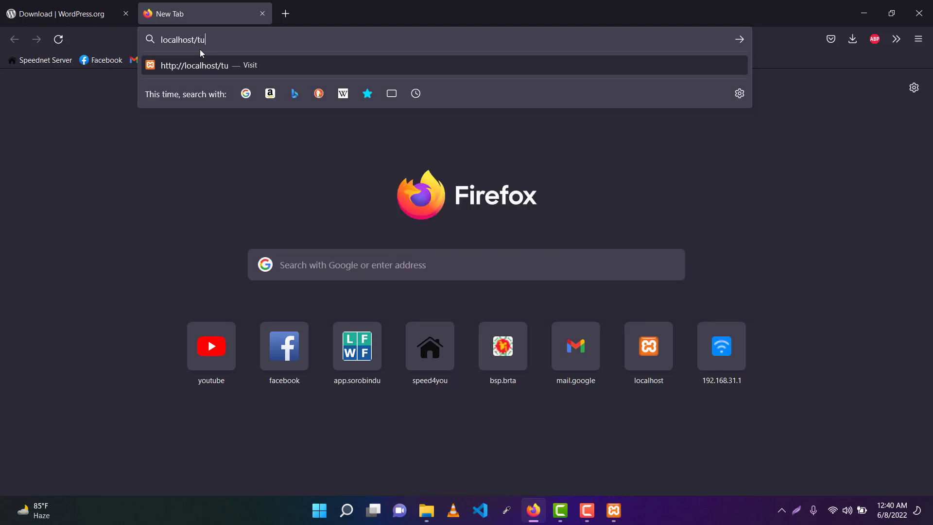
{"action": "type", "text": "torial"}
{"action": "key", "text": "Return"}
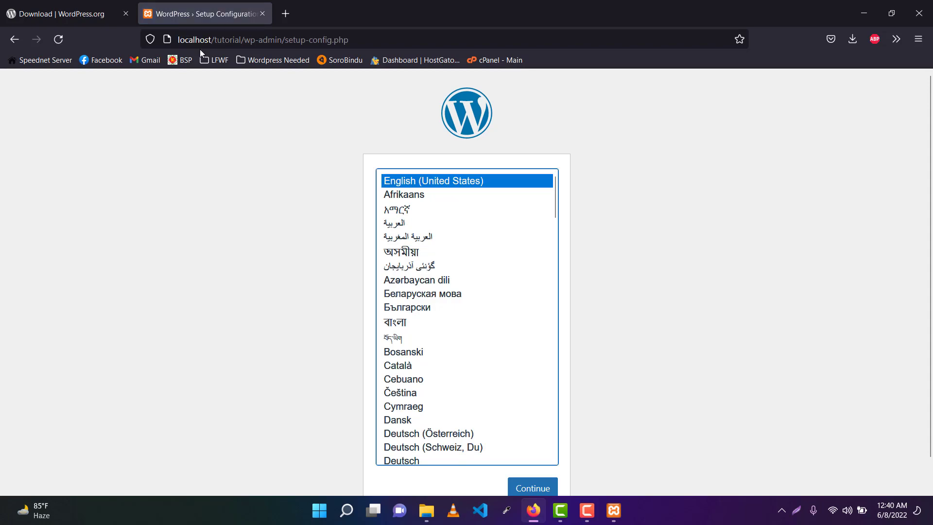
Step: Scroll the setup language list, keep English (United States), and add a blank tab
{"action": "scroll", "coordinate": [487, 298], "scroll_direction": "down", "scroll_amount": 10}
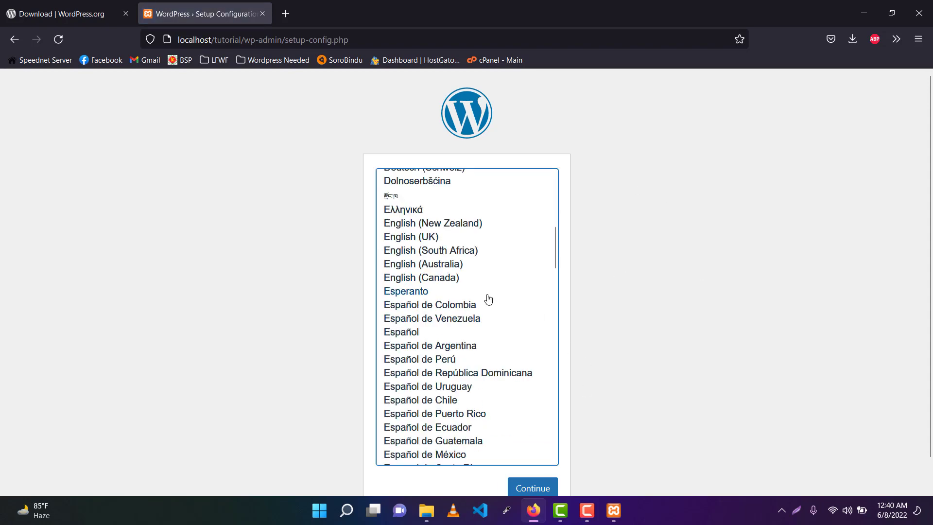
{"action": "scroll", "coordinate": [484, 294], "scroll_direction": "up", "scroll_amount": 10}
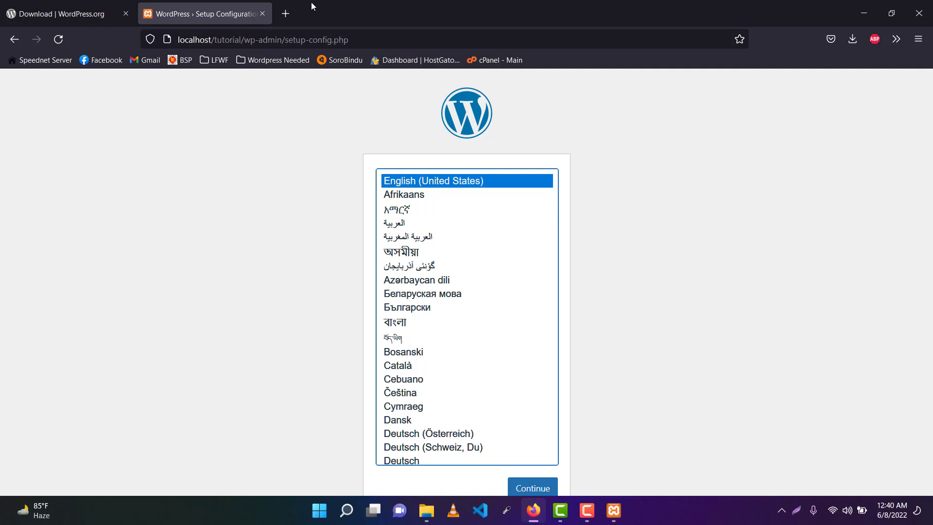
{"action": "left_click", "coordinate": [286, 14]}
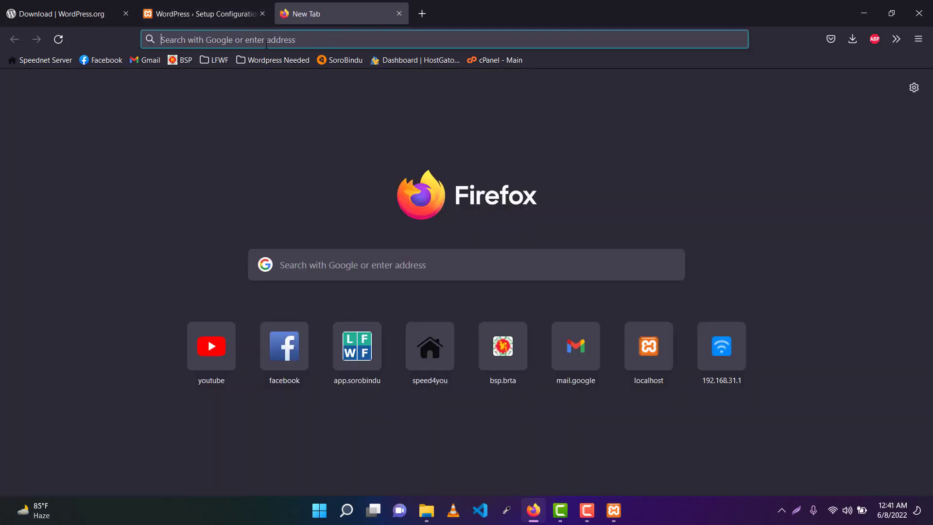
Step: Discard the stray address typed in the extra tab and close that tab
{"action": "type", "text": "lo"}
{"action": "key", "text": "Right"}
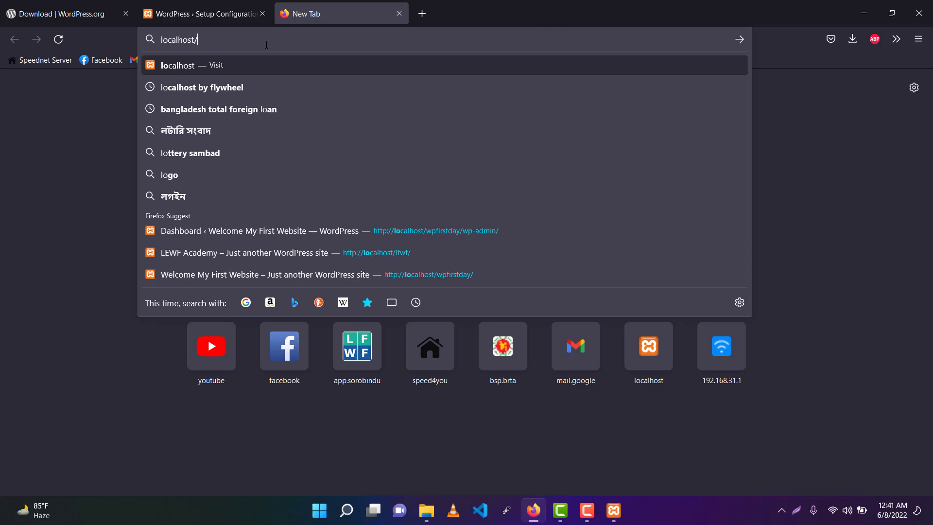
{"action": "type", "text": "pqfjohf"}
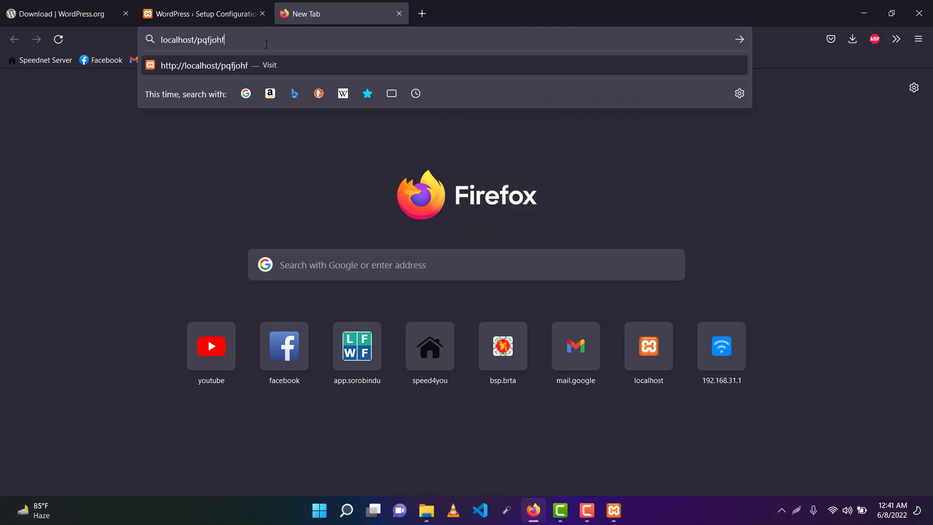
{"action": "type", "text": "/skug"}
{"action": "key", "text": "BackSpace"}
{"action": "key", "text": "BackSpace"}
{"action": "key", "text": "BackSpace"}
{"action": "key", "text": "BackSpace"}
{"action": "key", "text": "BackSpace"}
{"action": "key", "text": "BackSpace"}
{"action": "key", "text": "BackSpace"}
{"action": "key", "text": "BackSpace"}
{"action": "key", "text": "BackSpace"}
{"action": "key", "text": "BackSpace"}
{"action": "key", "text": "BackSpace"}
{"action": "key", "text": "BackSpace"}
{"action": "key", "text": "BackSpace"}
{"action": "key", "text": "BackSpace"}
{"action": "key", "text": "BackSpace"}
{"action": "key", "text": "BackSpace"}
{"action": "key", "text": "BackSpace"}
{"action": "key", "text": "BackSpace"}
{"action": "key", "text": "BackSpace"}
{"action": "key", "text": "BackSpace"}
{"action": "key", "text": "BackSpace"}
{"action": "key", "text": "BackSpace"}
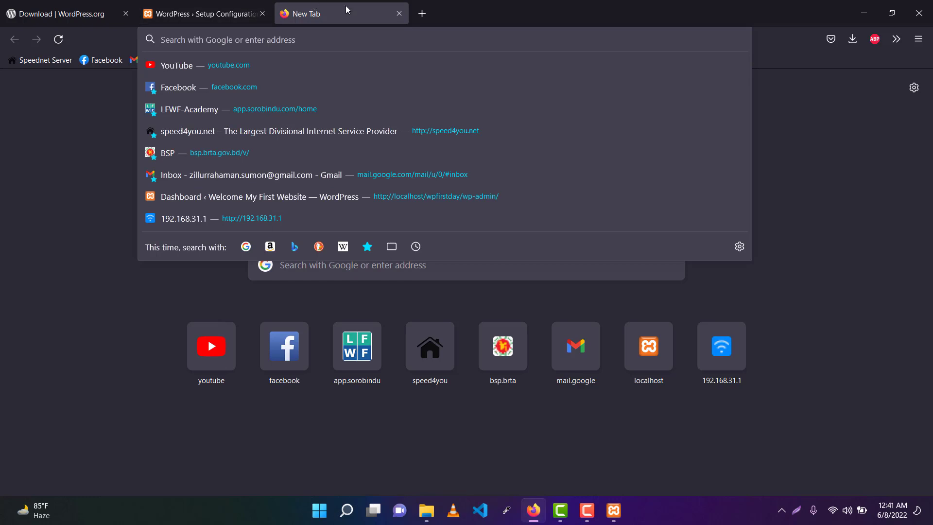
{"action": "left_click", "coordinate": [399, 14]}
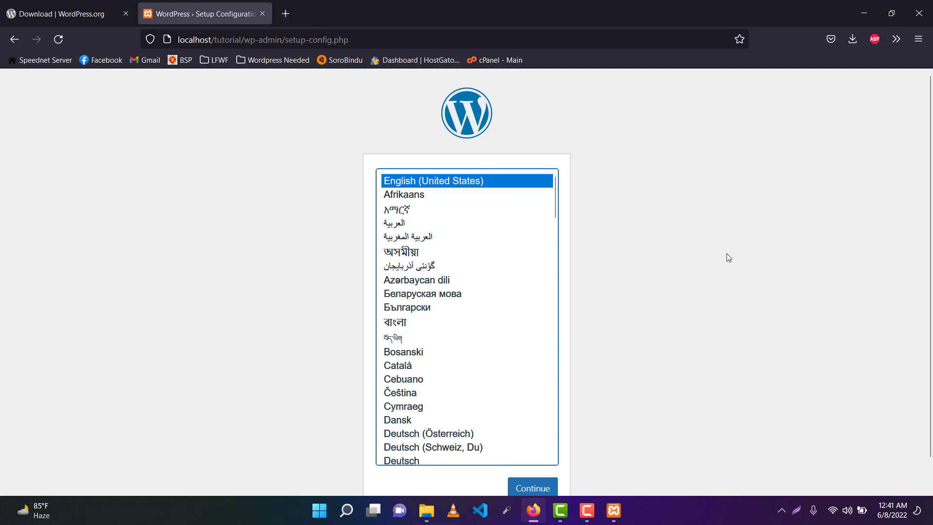
Step: Continue setup in English (United States) and proceed past the welcome screen with Let's go!
{"action": "key", "text": "F9"}
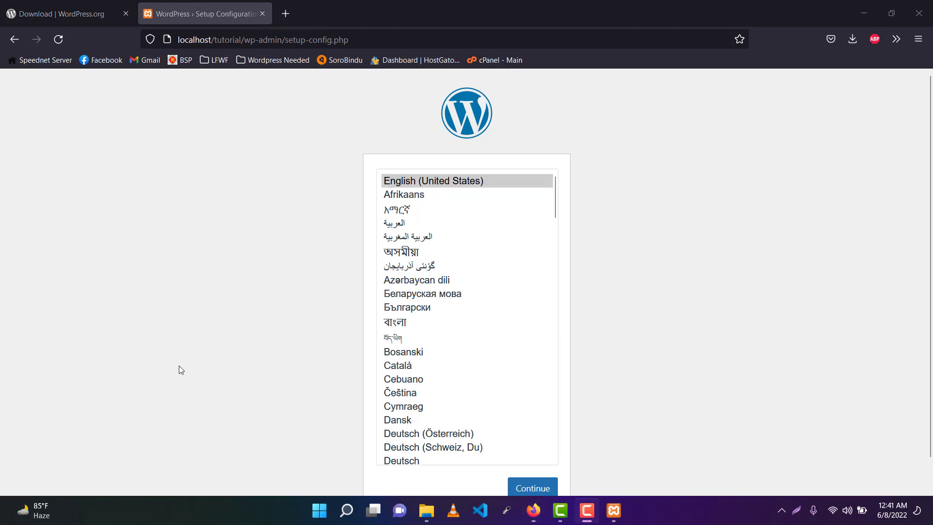
{"action": "scroll", "coordinate": [743, 287], "scroll_direction": "down", "scroll_amount": 1}
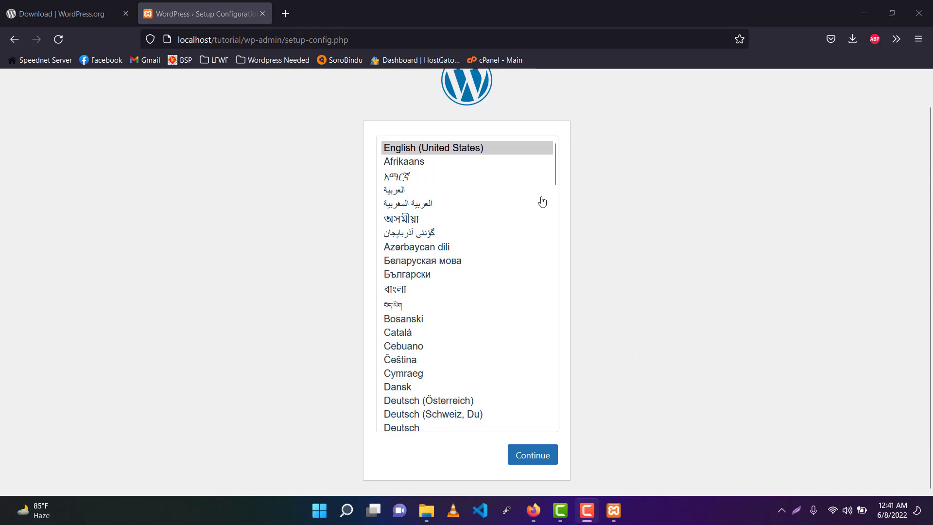
{"action": "scroll", "coordinate": [563, 276], "scroll_direction": "up", "scroll_amount": 1}
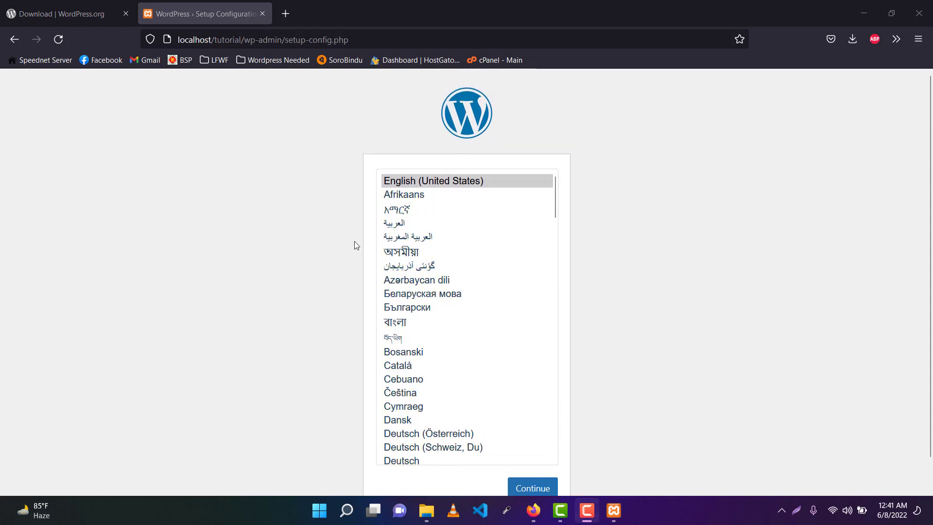
{"action": "scroll", "coordinate": [467, 311], "scroll_direction": "down", "scroll_amount": 3}
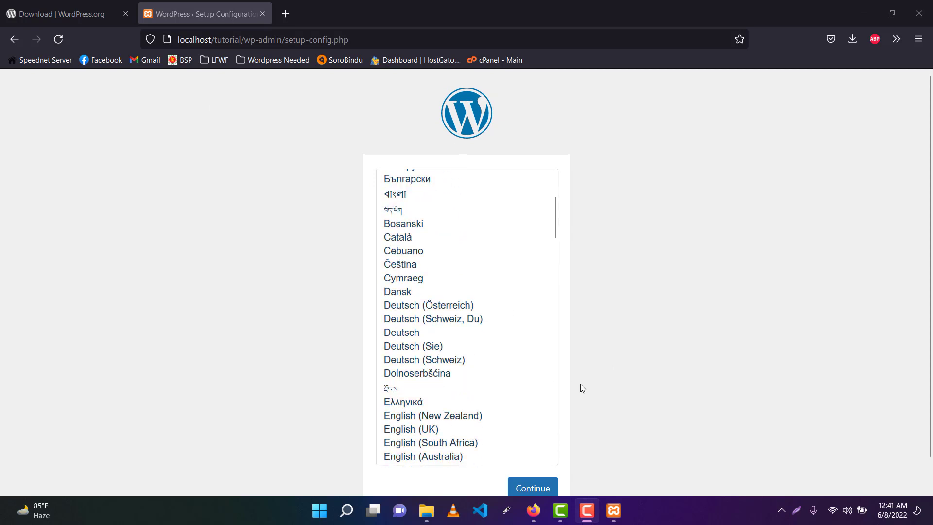
{"action": "left_click", "coordinate": [532, 488]}
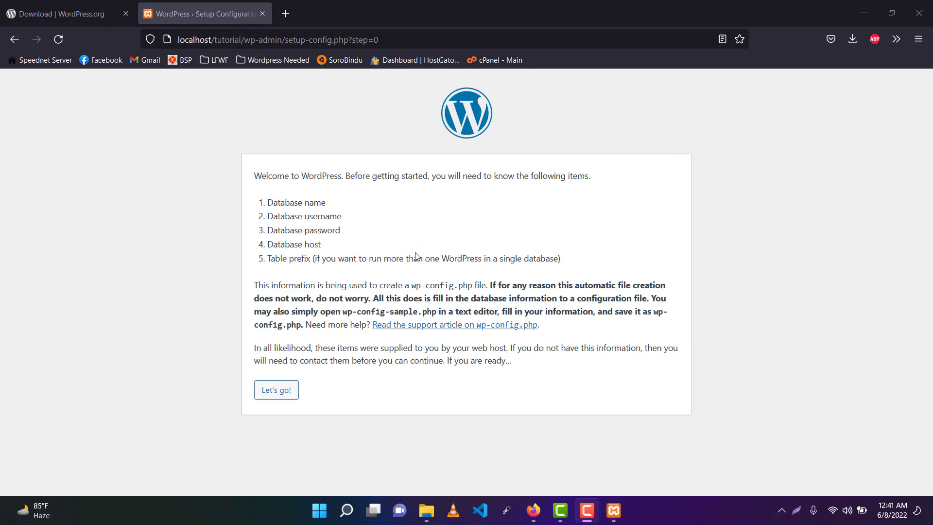
{"action": "left_click", "coordinate": [280, 389]}
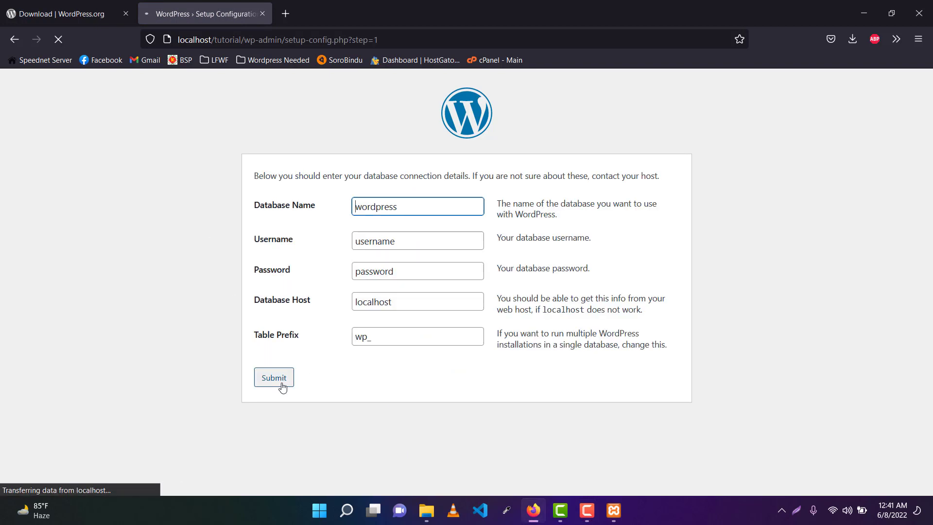
Step: Submit database details: name tutorial, user root, blank password, keeping localhost and wp_
{"action": "double_click", "coordinate": [417, 206]}
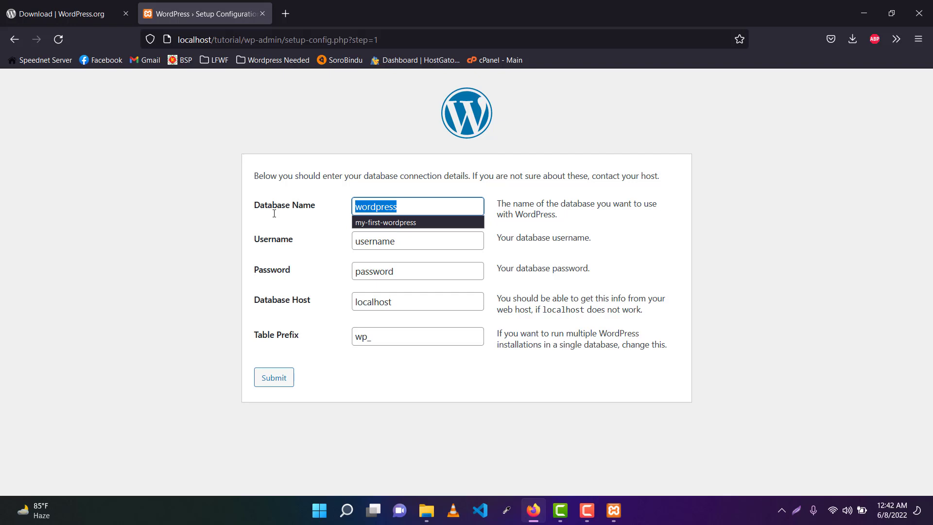
{"action": "key", "text": "BackSpace"}
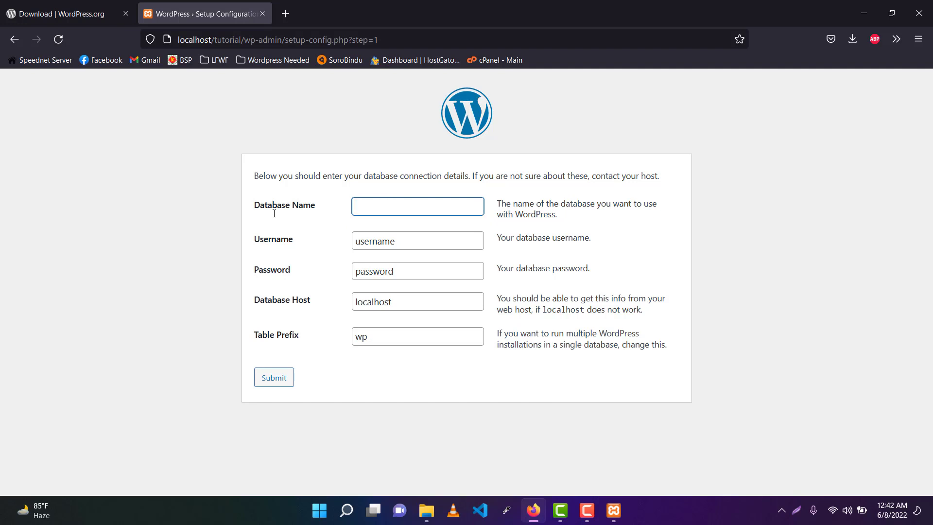
{"action": "type", "text": "tutorial"}
{"action": "left_click_drag", "start_coordinate": [416, 238], "coordinate": [267, 244]}
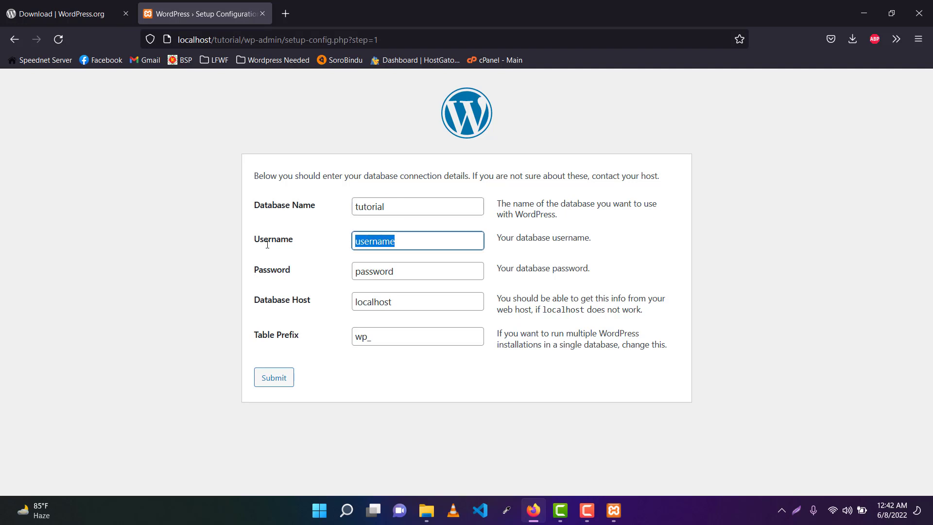
{"action": "type", "text": "root"}
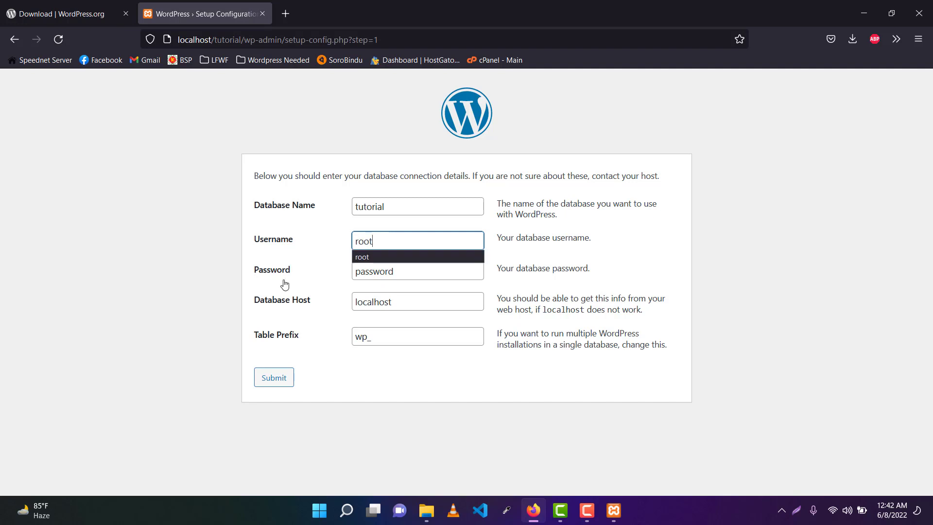
{"action": "left_click", "coordinate": [571, 249]}
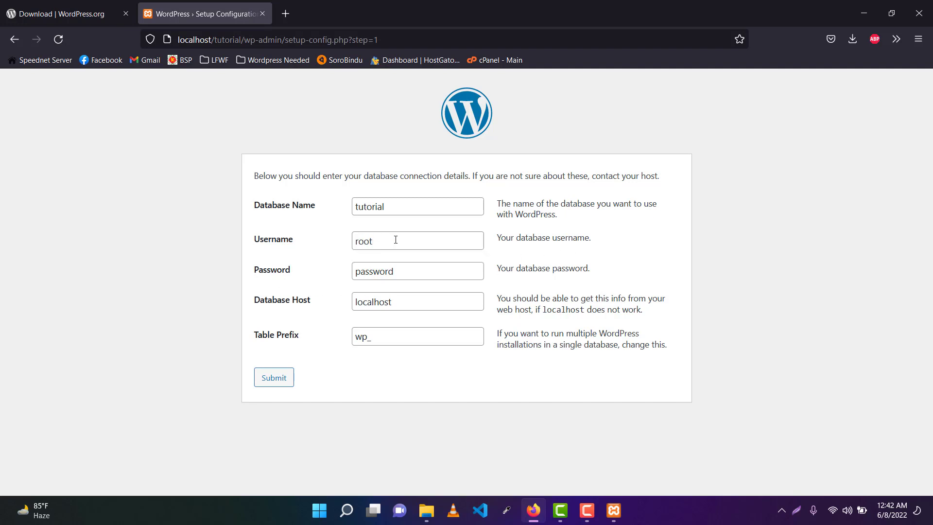
{"action": "left_click_drag", "start_coordinate": [421, 267], "coordinate": [310, 283]}
{"action": "key", "text": "BackSpace"}
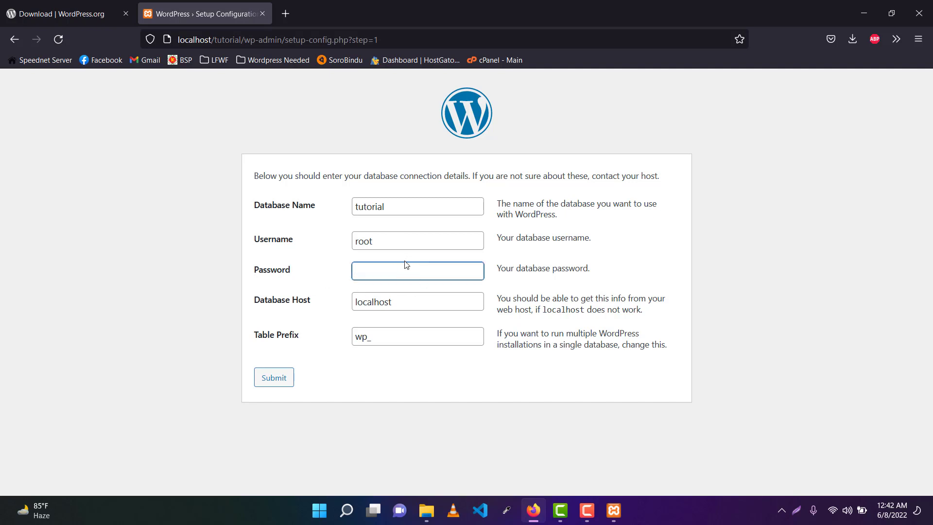
{"action": "left_click", "coordinate": [328, 267]}
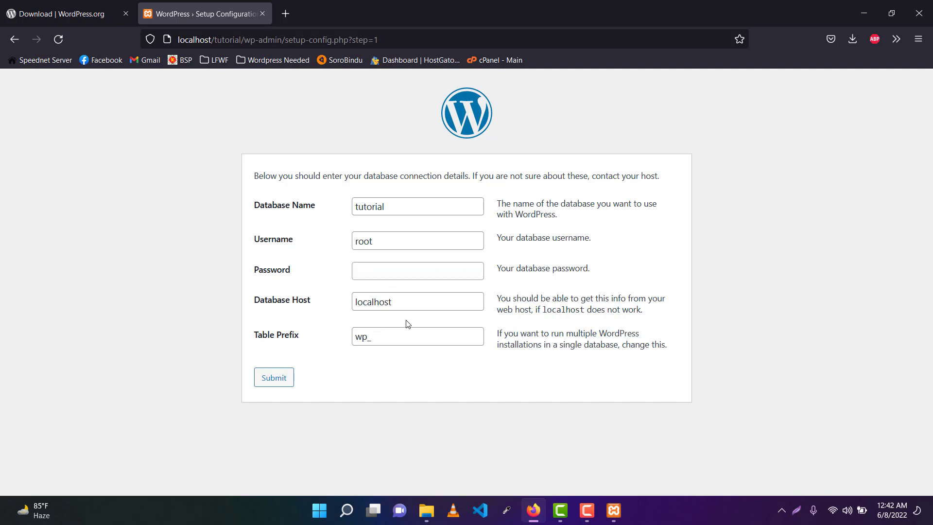
{"action": "left_click", "coordinate": [275, 380]}
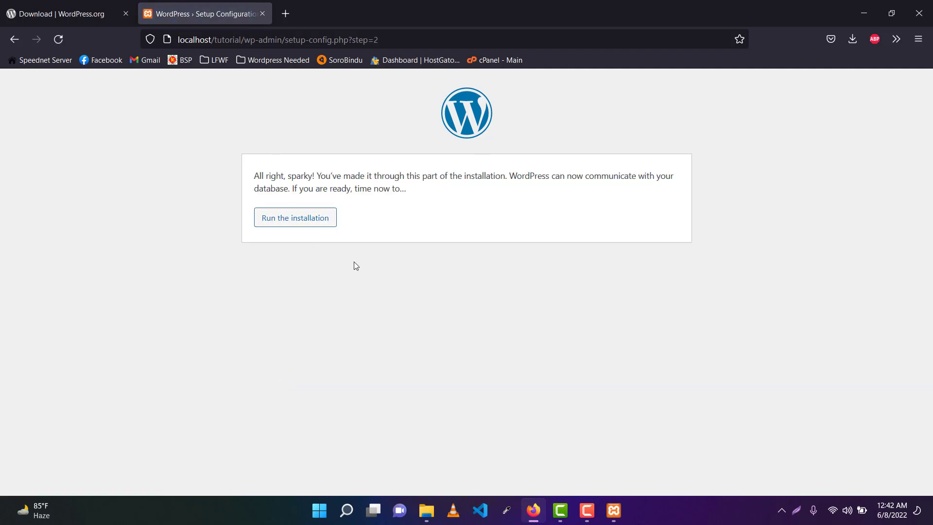
Step: Start the WordPress installation and enter the site title Tutorial
{"action": "left_click", "coordinate": [293, 223]}
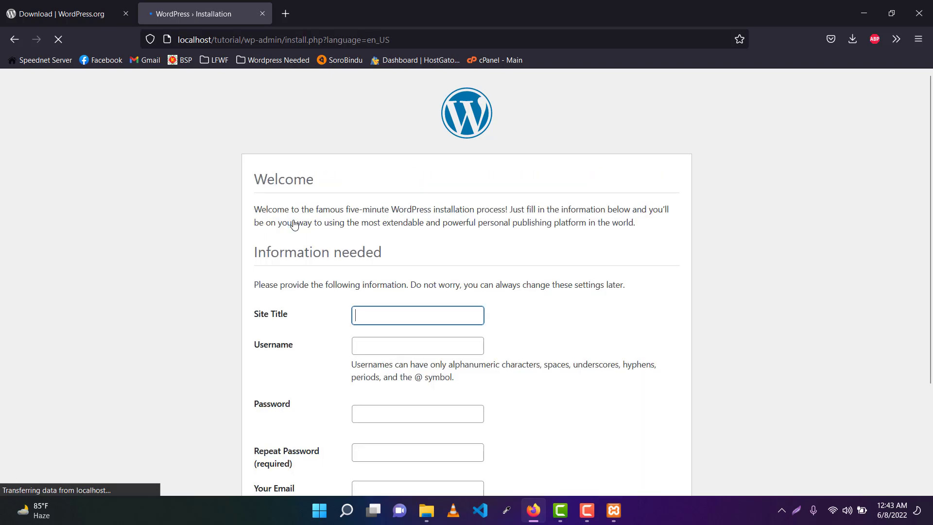
{"action": "scroll", "coordinate": [376, 242], "scroll_direction": "down", "scroll_amount": 3}
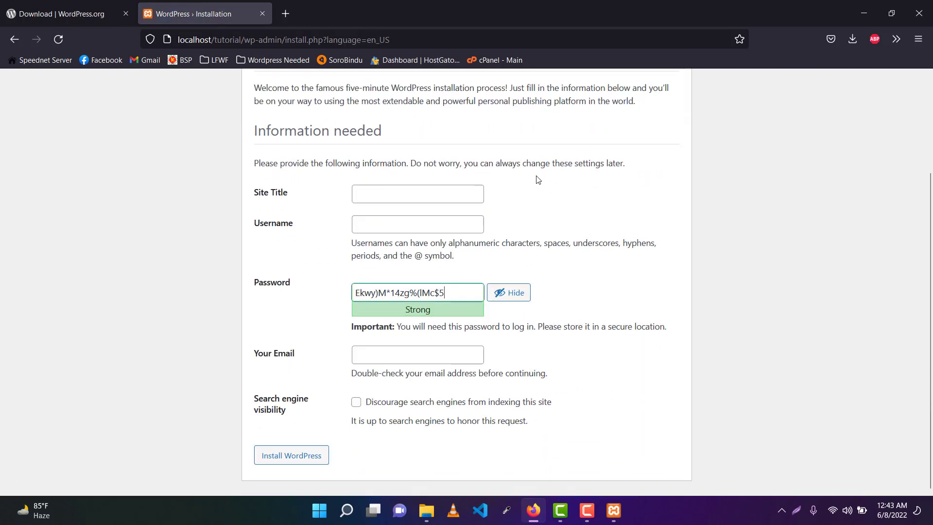
{"action": "scroll", "coordinate": [552, 233], "scroll_direction": "up", "scroll_amount": 3}
{"action": "scroll", "coordinate": [516, 189], "scroll_direction": "down", "scroll_amount": 2}
{"action": "scroll", "coordinate": [516, 189], "scroll_direction": "down", "scroll_amount": 1}
{"action": "scroll", "coordinate": [529, 225], "scroll_direction": "up", "scroll_amount": 3}
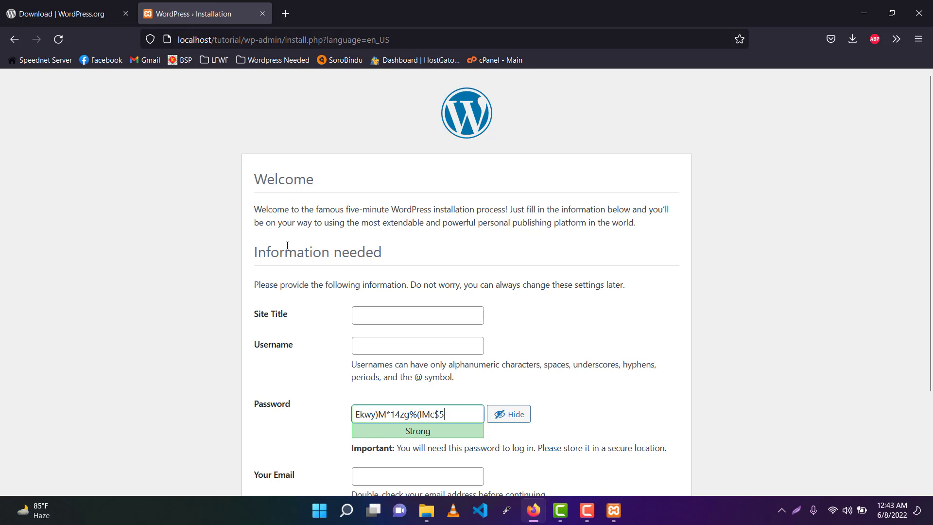
{"action": "left_click", "coordinate": [385, 315]}
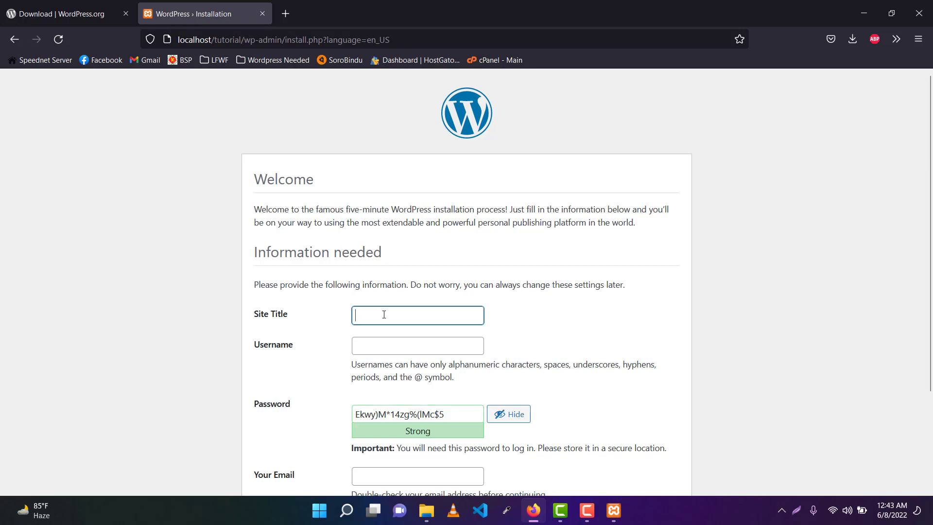
{"action": "type", "text": "Tutorial"}
Step: Set the username to admin and replace the generated password with a short weak one
{"action": "scroll", "coordinate": [491, 303], "scroll_direction": "down", "scroll_amount": 3}
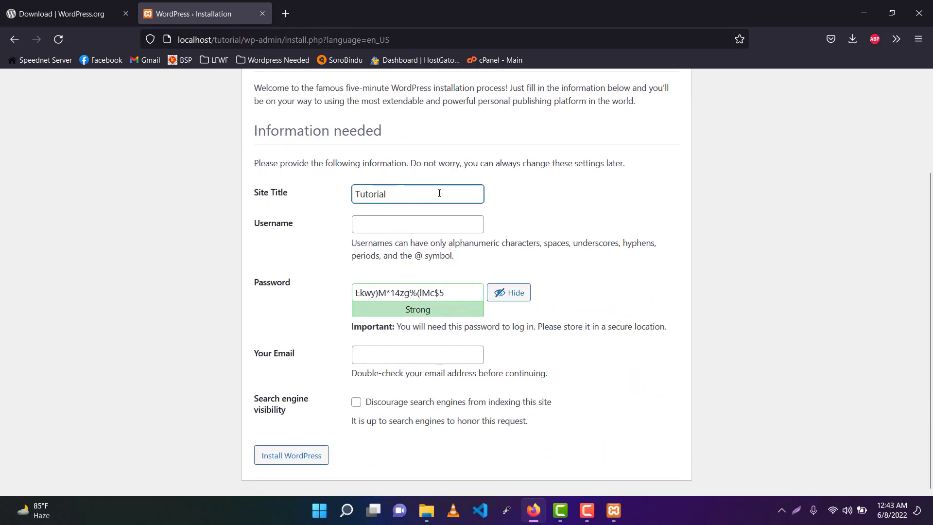
{"action": "left_click", "coordinate": [379, 224]}
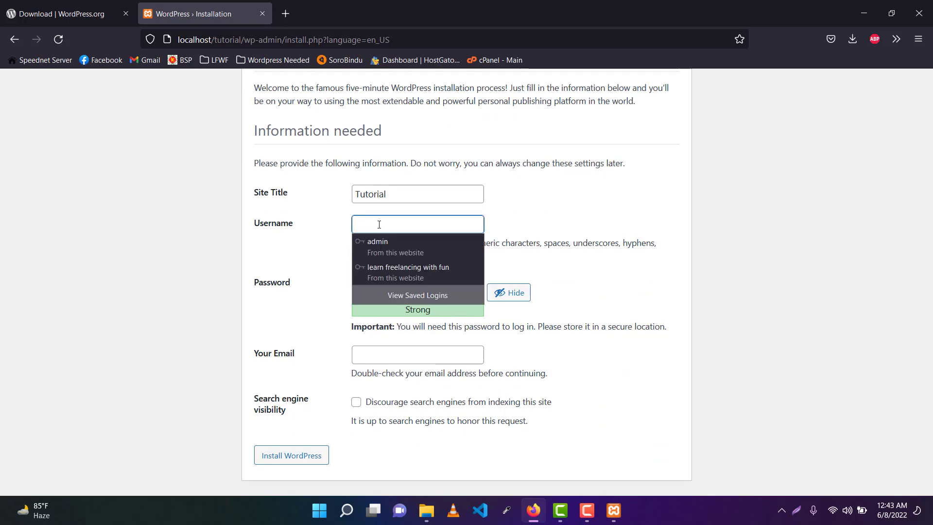
{"action": "left_click", "coordinate": [585, 219]}
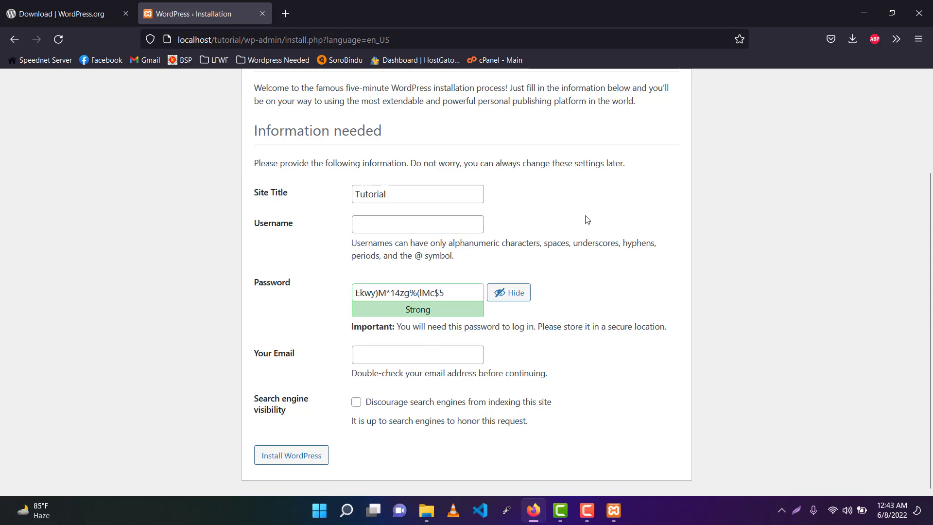
{"action": "left_click", "coordinate": [385, 221]}
{"action": "type", "text": "ad"}
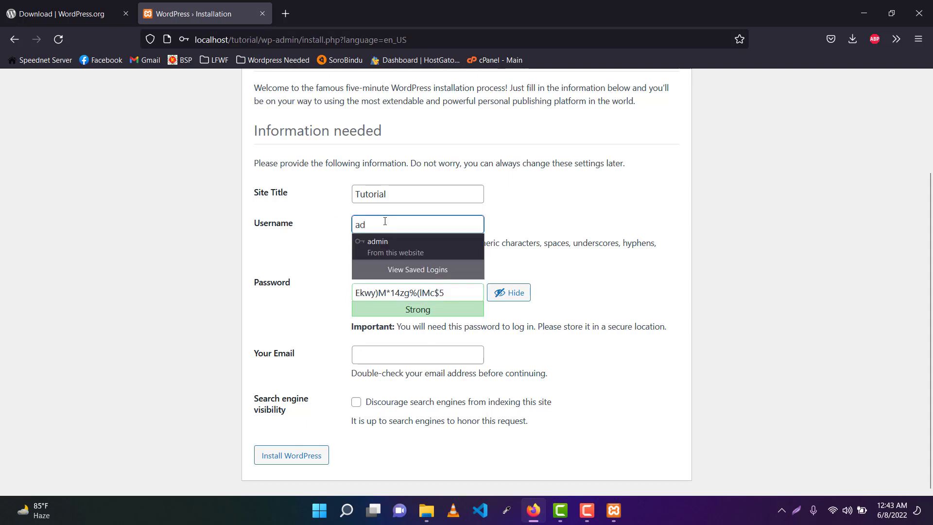
{"action": "type", "text": "min"}
{"action": "left_click", "coordinate": [543, 212]}
{"action": "left_click_drag", "start_coordinate": [451, 292], "coordinate": [293, 300]}
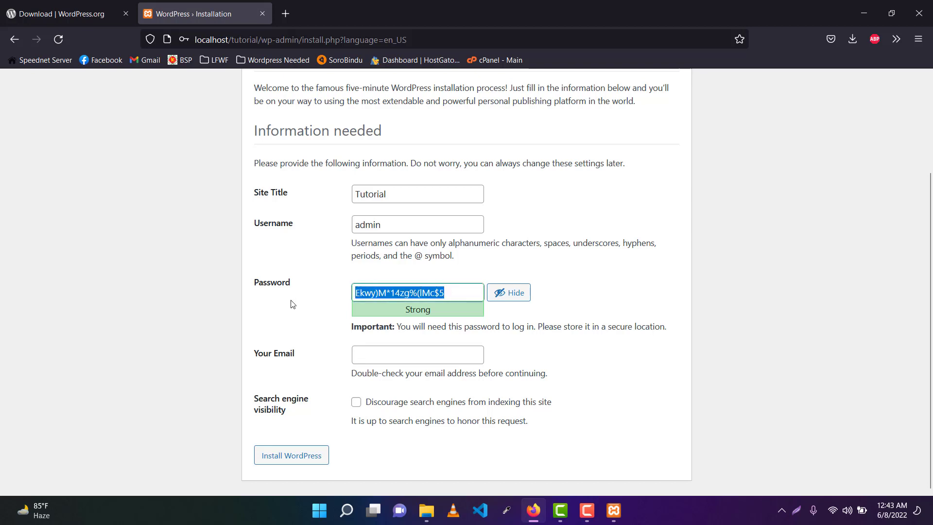
{"action": "key", "text": "BackSpace"}
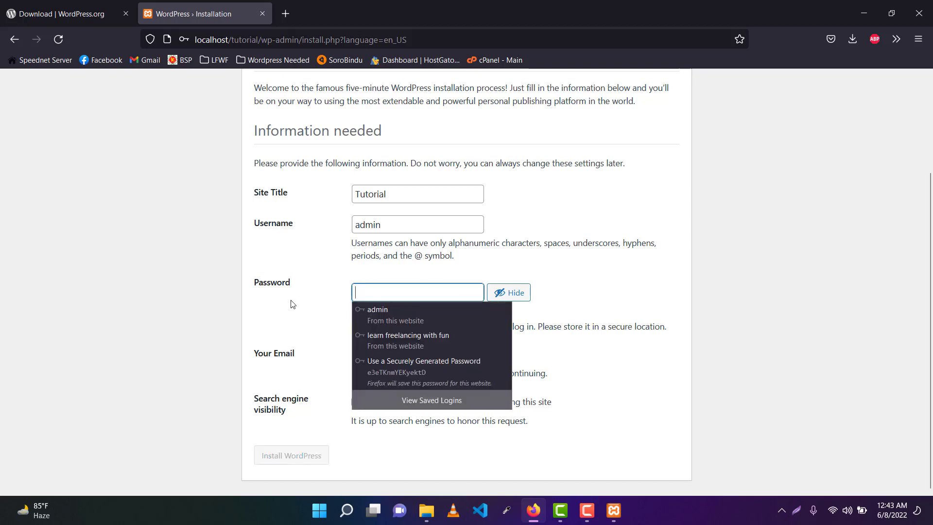
{"action": "type", "text": "admin"}
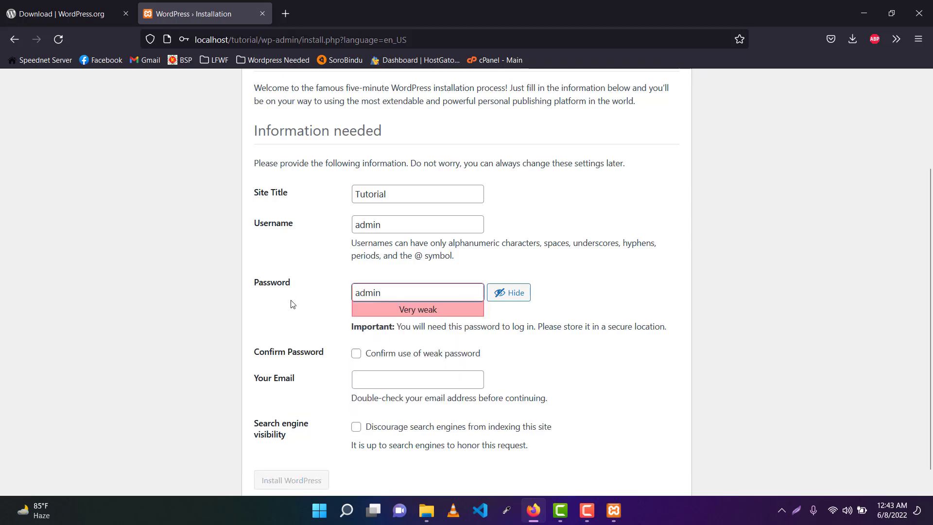
Step: Confirm the weak password, enter the administrator's e-mail address, and run Install WordPress
{"action": "scroll", "coordinate": [365, 327], "scroll_direction": "down", "scroll_amount": 1}
{"action": "left_click", "coordinate": [356, 329]}
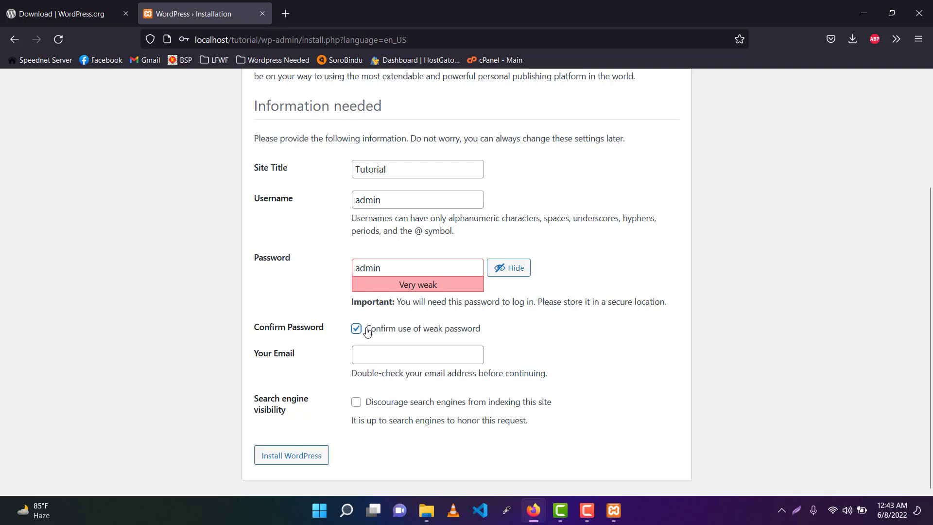
{"action": "left_click", "coordinate": [390, 354]}
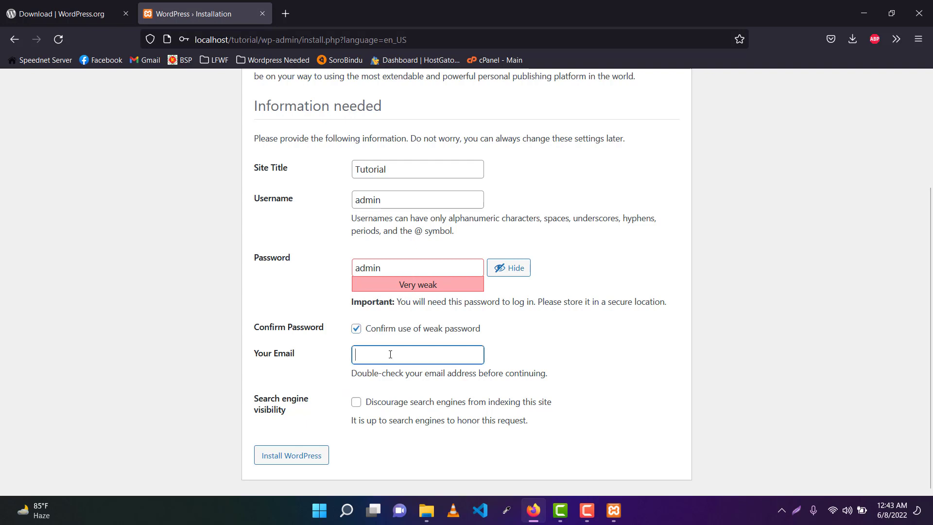
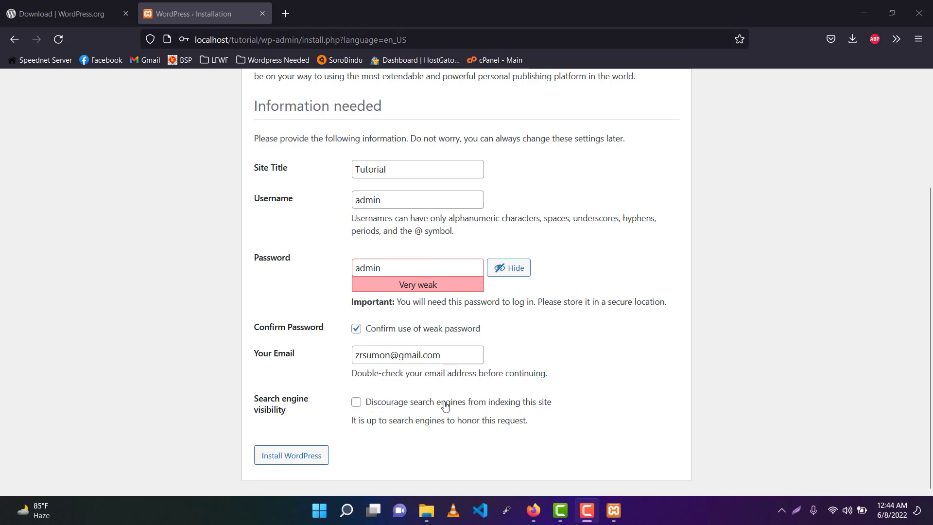
{"action": "scroll", "coordinate": [446, 392], "scroll_direction": "up", "scroll_amount": 2}
{"action": "scroll", "coordinate": [453, 334], "scroll_direction": "down", "scroll_amount": 2}
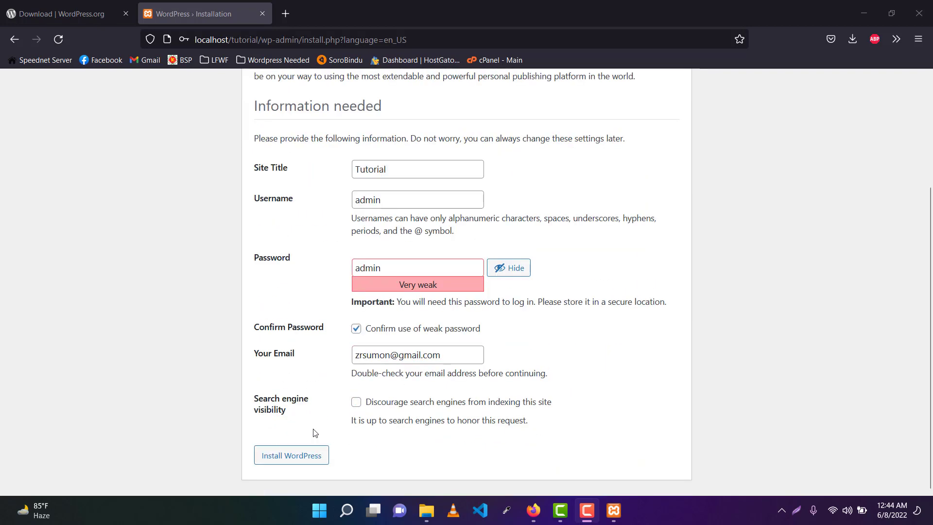
{"action": "left_click", "coordinate": [285, 457]}
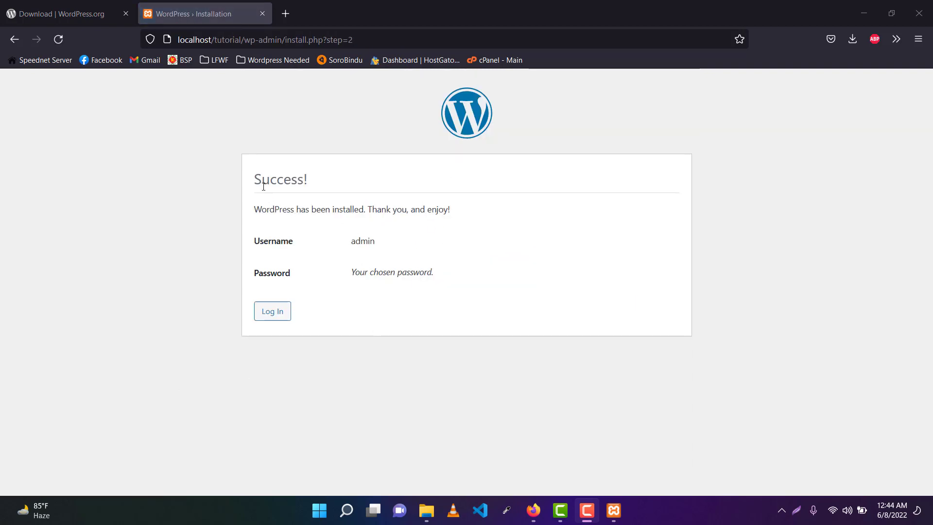
Step: Go from the Success page to the WordPress login page
{"action": "left_click_drag", "start_coordinate": [257, 186], "coordinate": [238, 185]}
{"action": "left_click", "coordinate": [420, 188]}
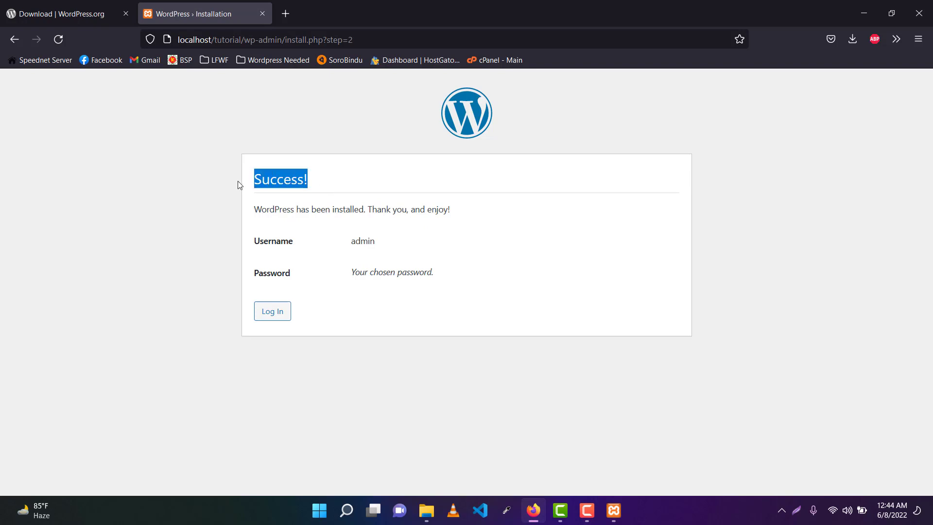
{"action": "left_click", "coordinate": [483, 175]}
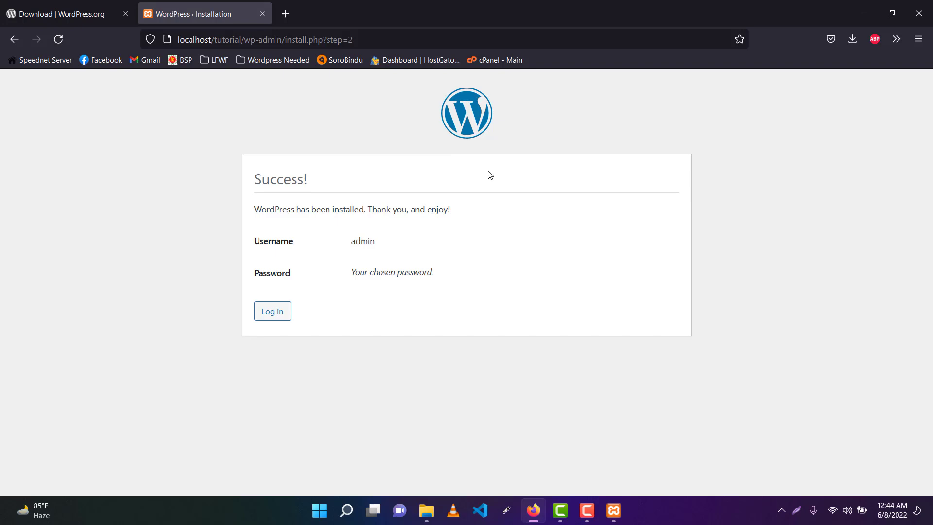
{"action": "left_click", "coordinate": [275, 319]}
Step: Log in with username admin and the account password
{"action": "left_click", "coordinate": [414, 221]}
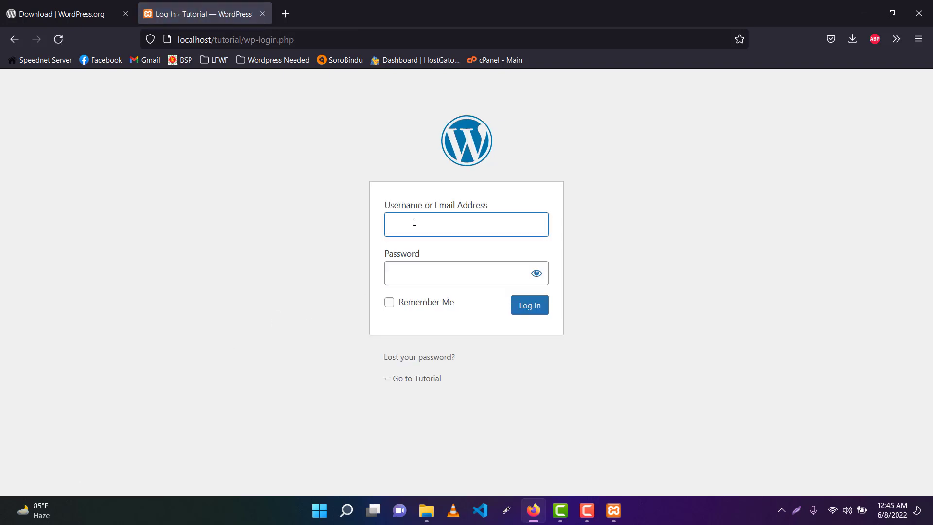
{"action": "type", "text": "ad"}
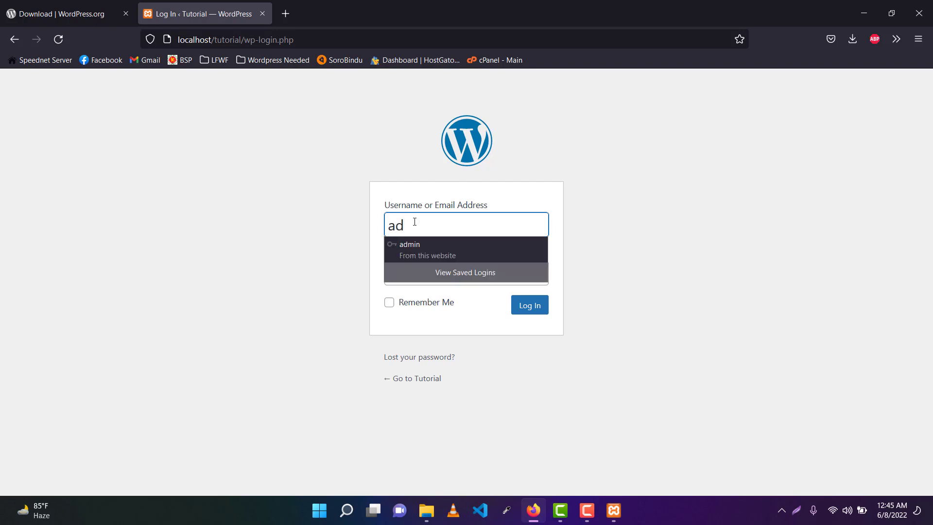
{"action": "type", "text": "min"}
{"action": "left_click", "coordinate": [617, 225]}
{"action": "left_click", "coordinate": [423, 269]}
{"action": "type", "text": "a"}
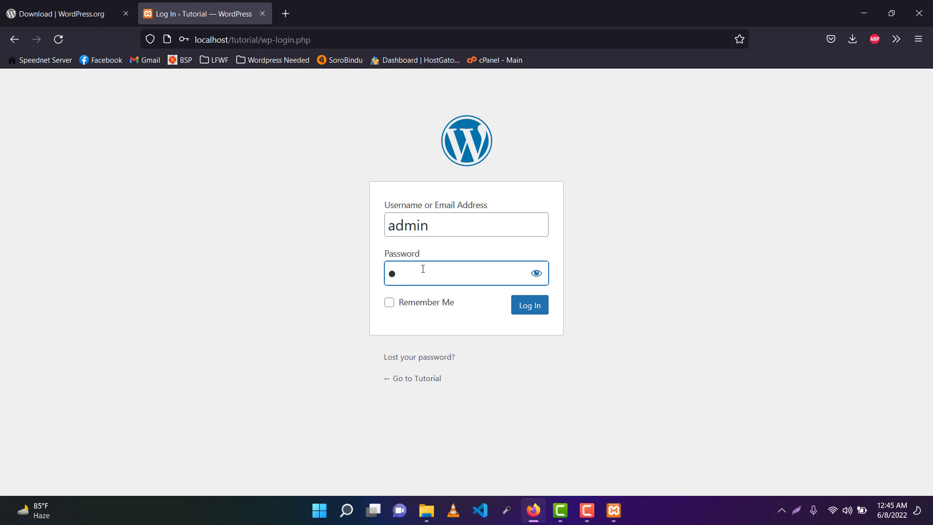
{"action": "type", "text": "dmin"}
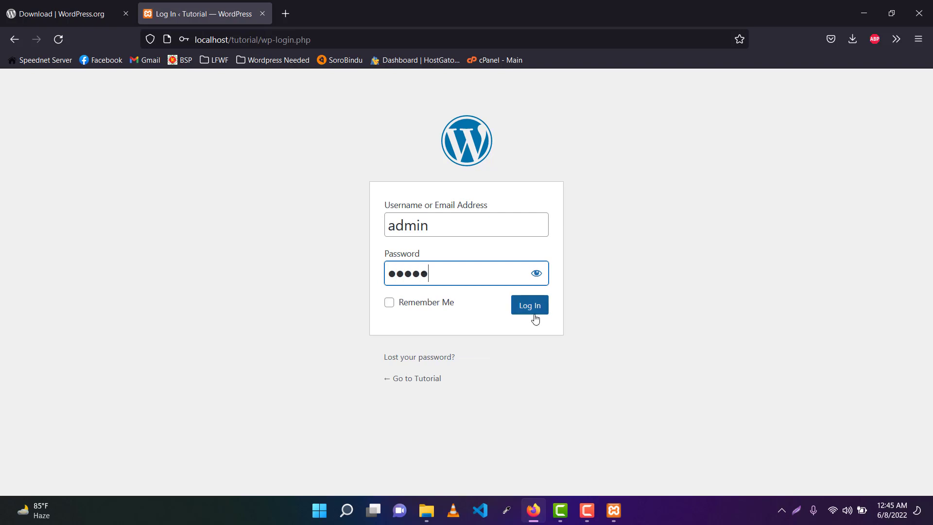
{"action": "left_click", "coordinate": [534, 306]}
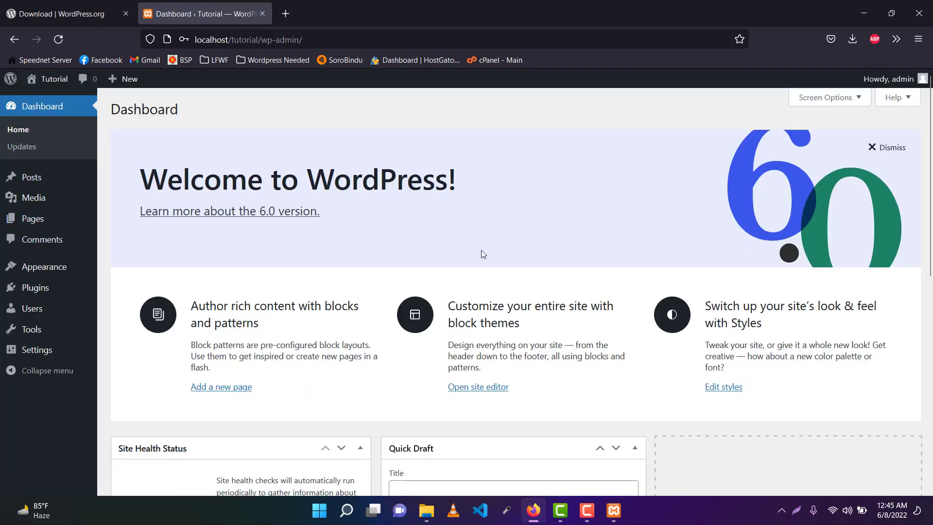
Step: Dismiss the Welcome to WordPress panel on the Tutorial site's Dashboard
{"action": "scroll", "coordinate": [481, 250], "scroll_direction": "down", "scroll_amount": 8}
{"action": "scroll", "coordinate": [68, 383], "scroll_direction": "up", "scroll_amount": 8}
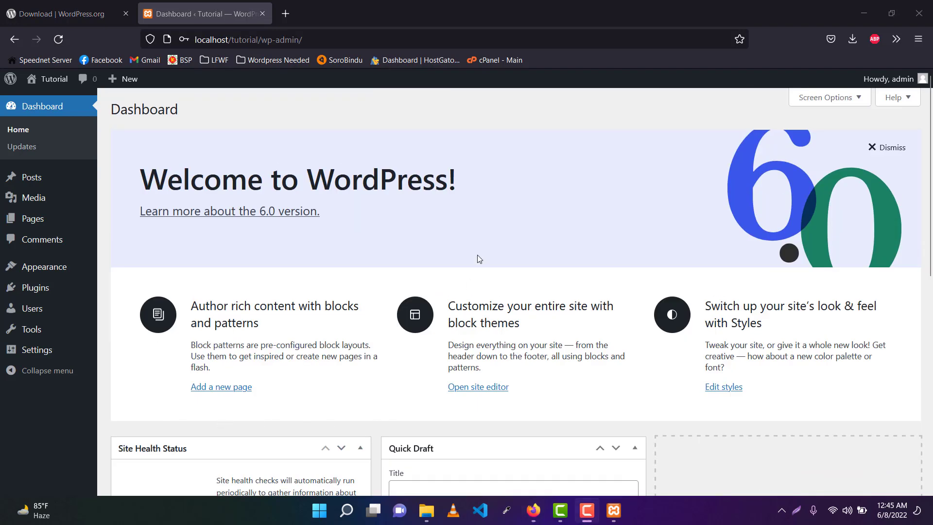
{"action": "left_click", "coordinate": [891, 147]}
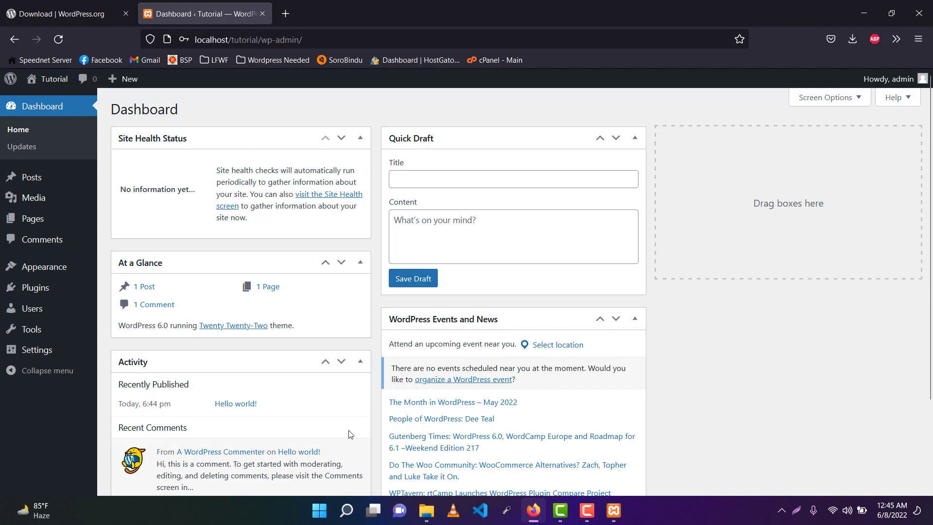
{"action": "key", "text": "F10"}
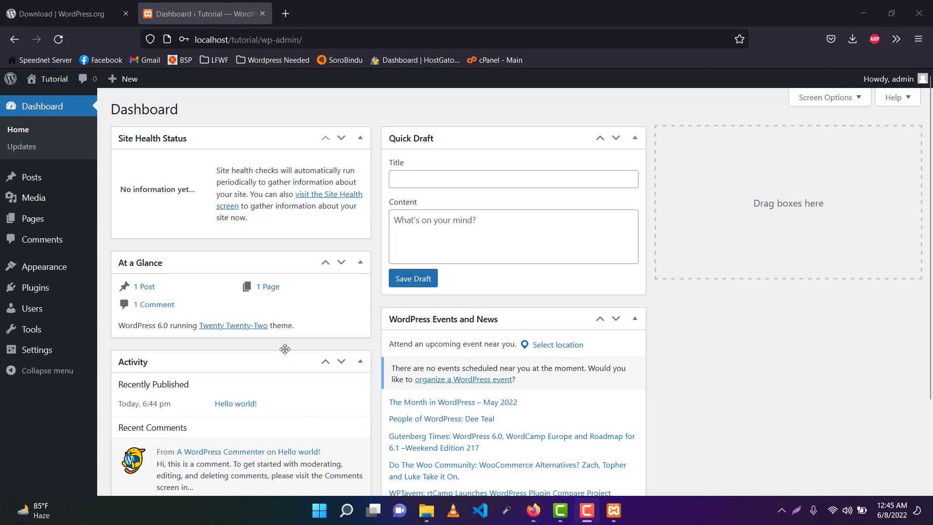